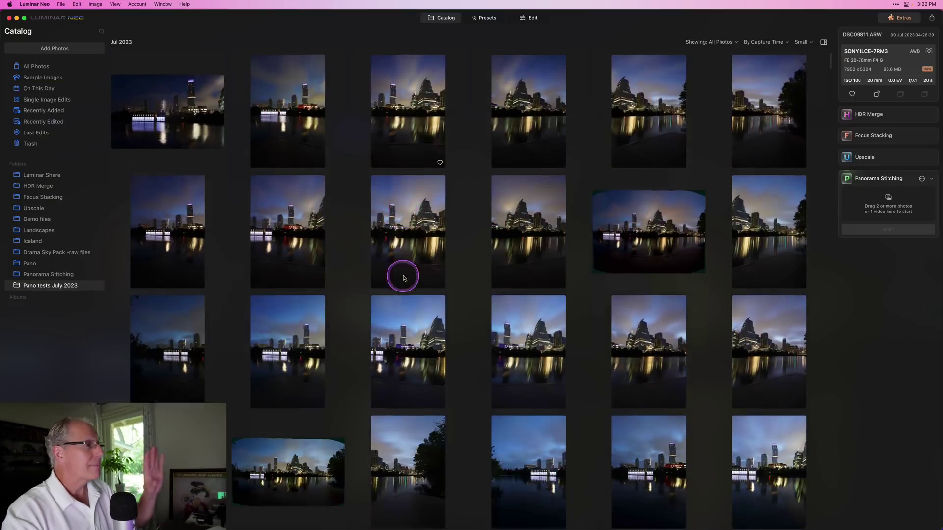
Load the 21 bracketed skyline photos, from DSC09844 through the bright frame with the wooden dock, into Panorama Stitching.
{"action": "scroll", "coordinate": [399, 274], "scroll_direction": "down", "scroll_amount": 5}
{"action": "scroll", "coordinate": [403, 278], "scroll_direction": "down", "scroll_amount": 4}
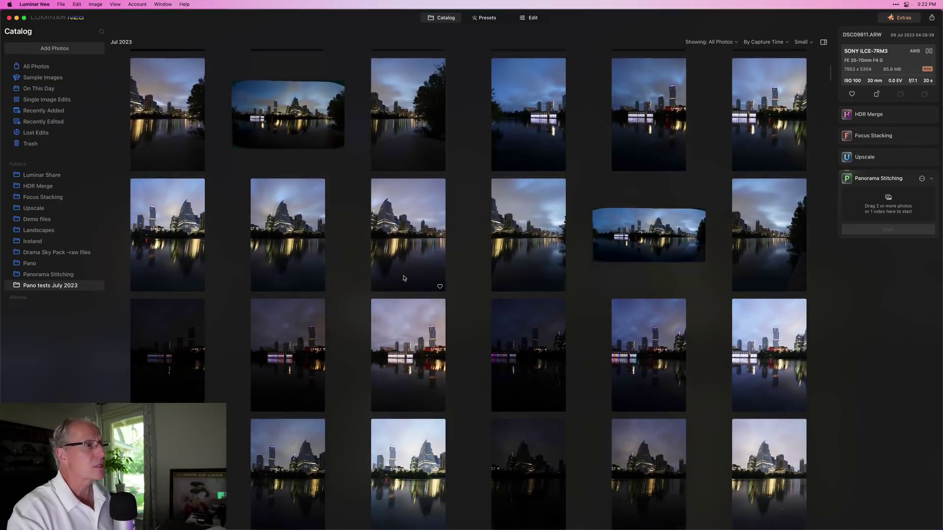
{"action": "scroll", "coordinate": [404, 278], "scroll_direction": "down", "scroll_amount": 4}
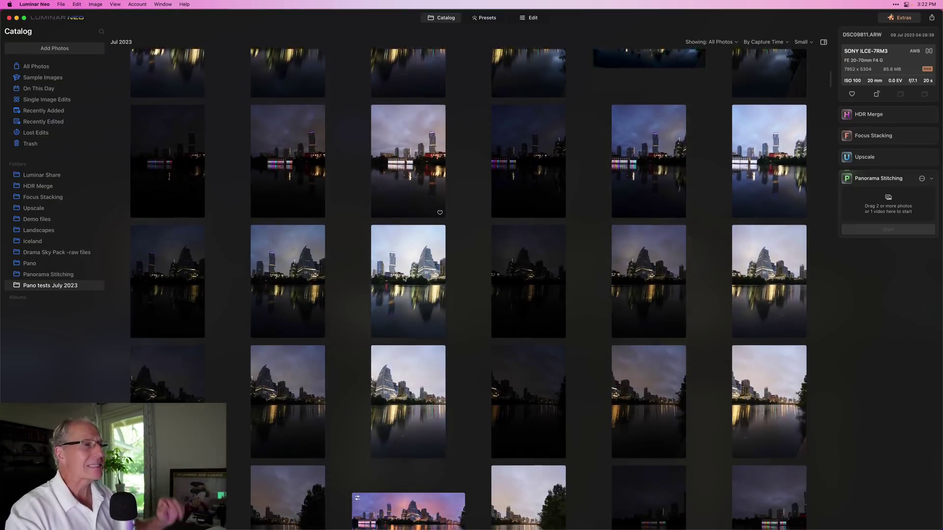
{"action": "scroll", "coordinate": [404, 278], "scroll_direction": "up", "scroll_amount": 3}
{"action": "scroll", "coordinate": [404, 278], "scroll_direction": "up", "scroll_amount": 2}
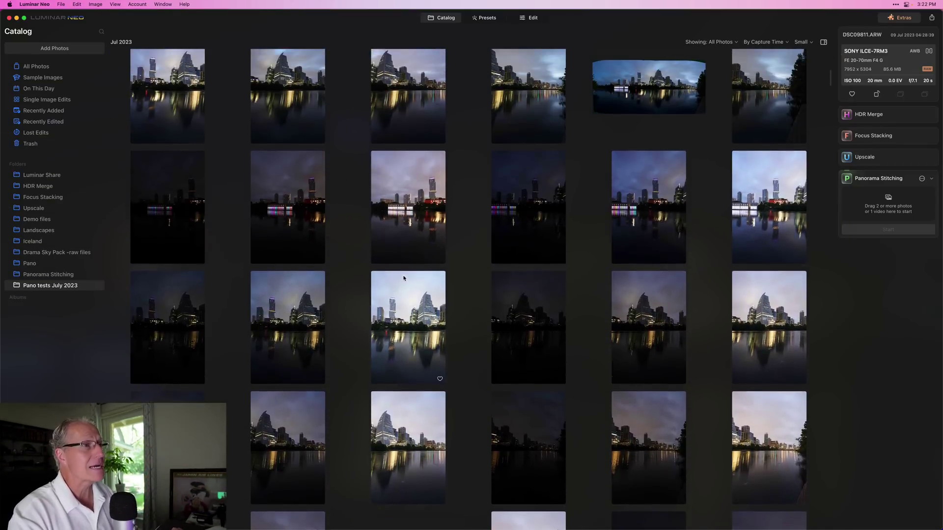
{"action": "scroll", "coordinate": [404, 278], "scroll_direction": "down", "scroll_amount": 2}
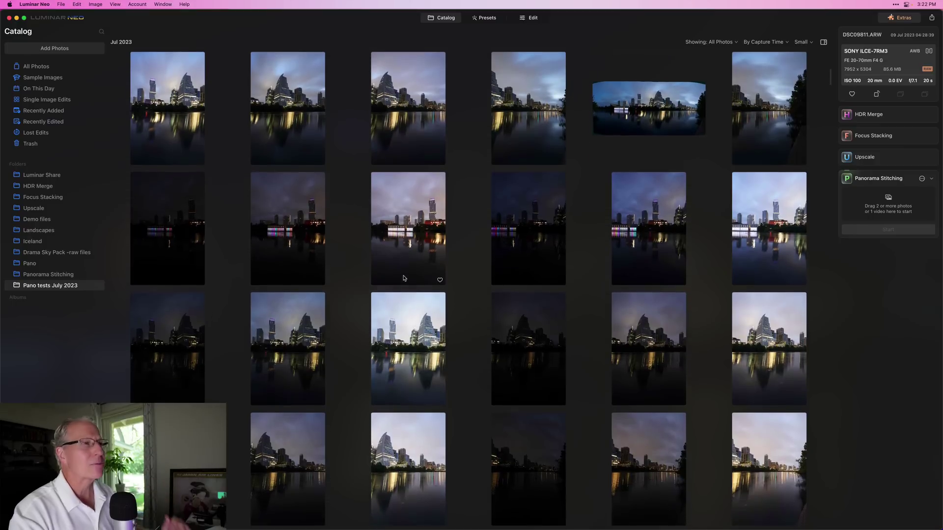
{"action": "left_click", "coordinate": [160, 204]}
{"action": "scroll", "coordinate": [393, 294], "scroll_direction": "down", "scroll_amount": 5}
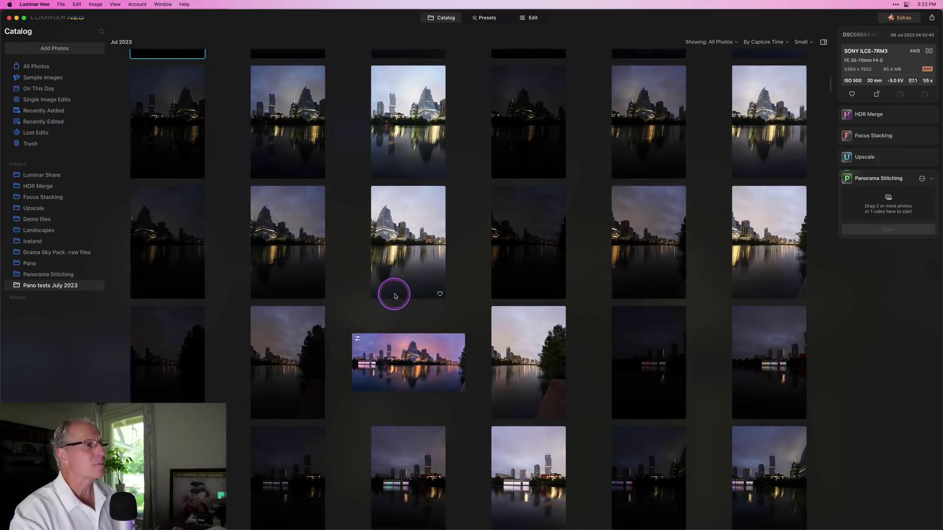
{"action": "left_click", "coordinate": [293, 373], "text": "shift"}
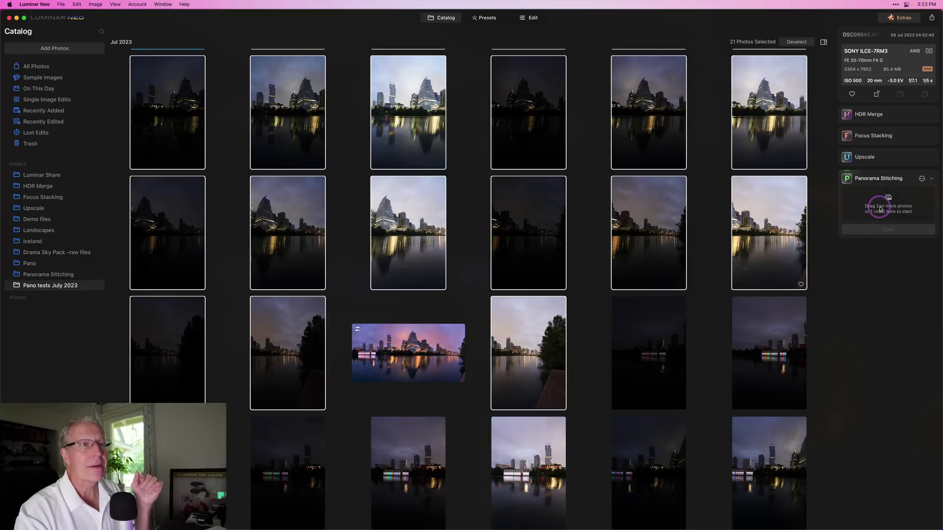
{"action": "left_click_drag", "start_coordinate": [880, 208], "coordinate": [890, 206]}
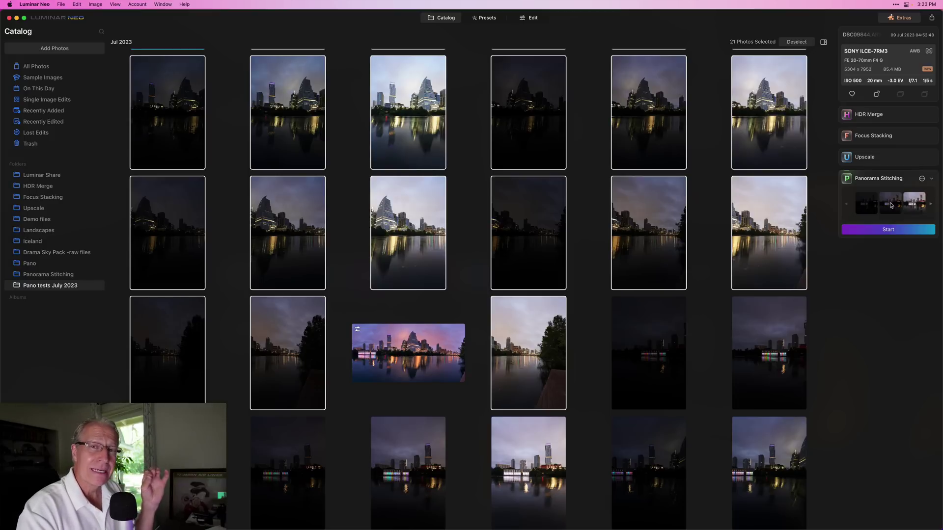
{"action": "left_click", "coordinate": [913, 196]}
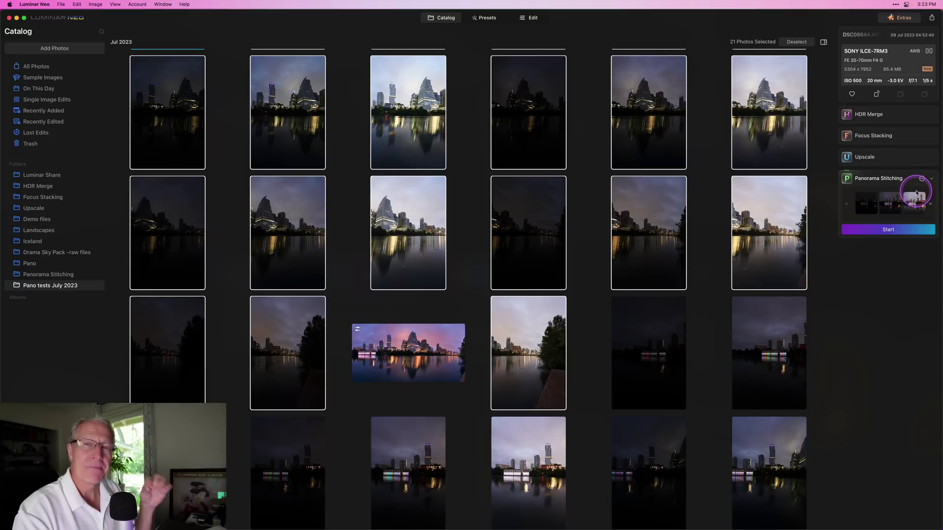
Enable Lens Correction, Devignette, Chromatic Aberration Reduction and Ghost Reduction for the panorama.
{"action": "left_click", "coordinate": [921, 180]}
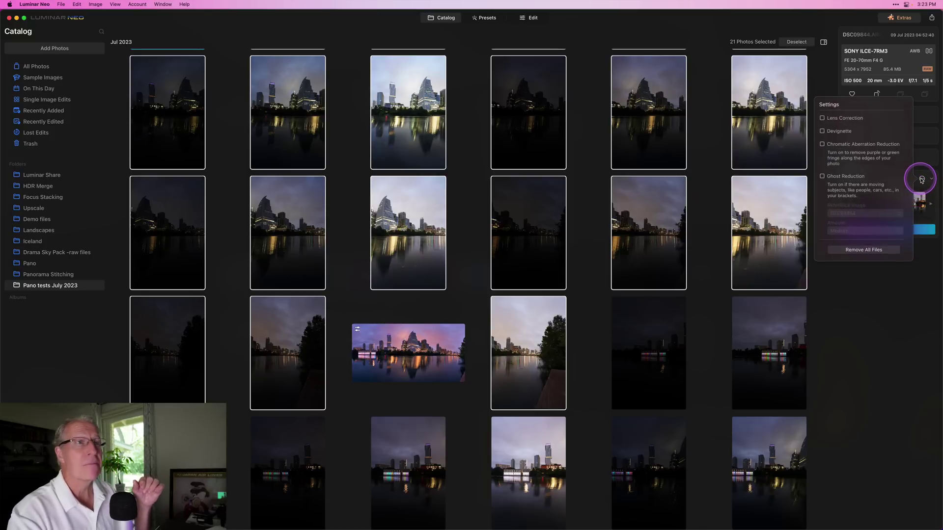
{"action": "left_click", "coordinate": [822, 119]}
{"action": "left_click", "coordinate": [823, 132]}
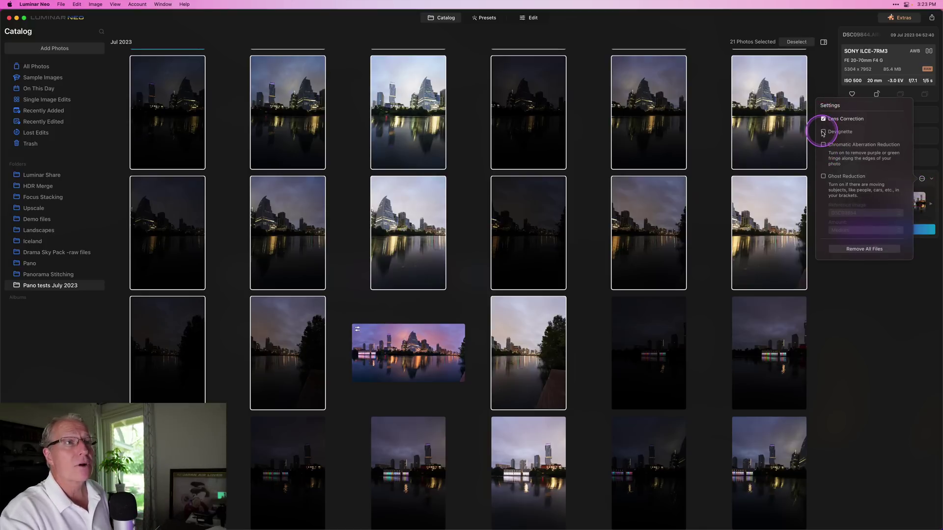
{"action": "left_click", "coordinate": [823, 144]}
{"action": "left_click", "coordinate": [823, 177]}
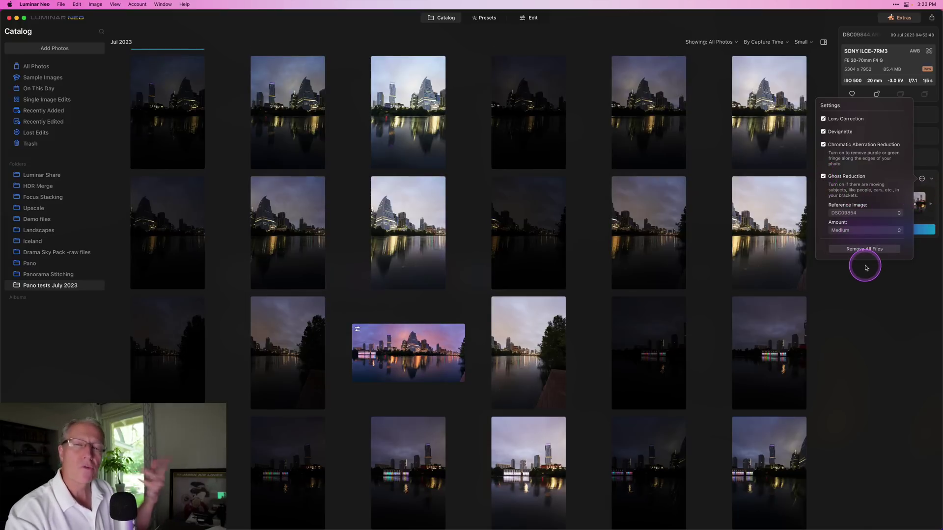
{"action": "left_click", "coordinate": [922, 179]}
Start the panorama stitching, review the three-exposure bracket groups and continue with the HDR merge.
{"action": "left_click", "coordinate": [930, 205]}
{"action": "left_click", "coordinate": [930, 205]}
{"action": "left_click", "coordinate": [882, 231]}
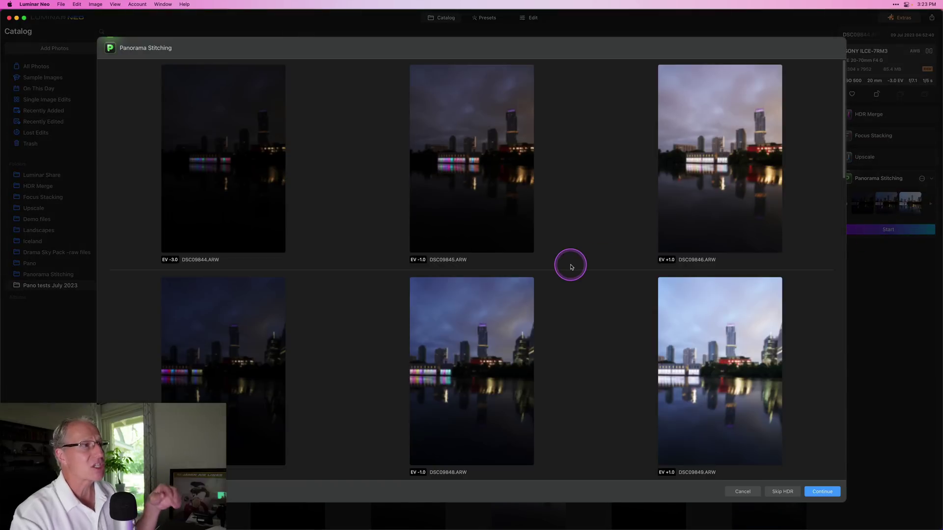
{"action": "scroll", "coordinate": [571, 267], "scroll_direction": "down", "scroll_amount": 15}
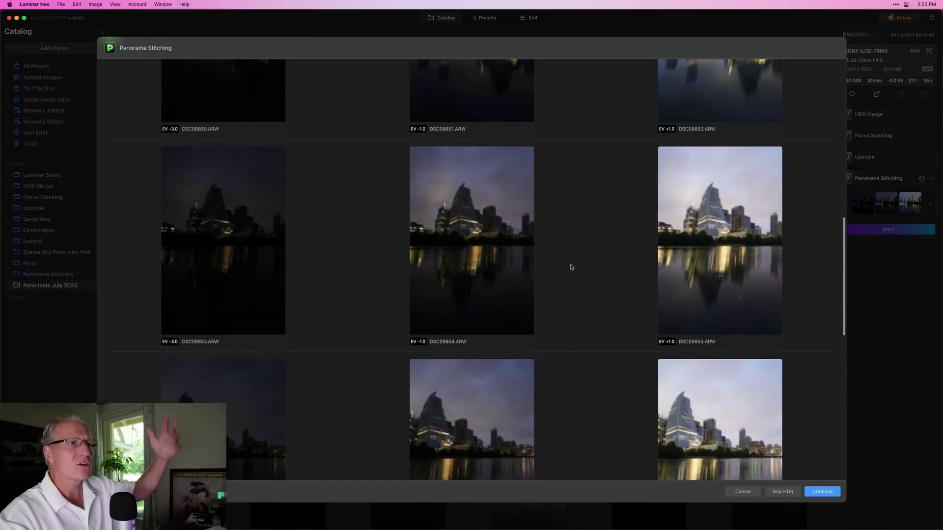
{"action": "scroll", "coordinate": [571, 267], "scroll_direction": "up", "scroll_amount": 15}
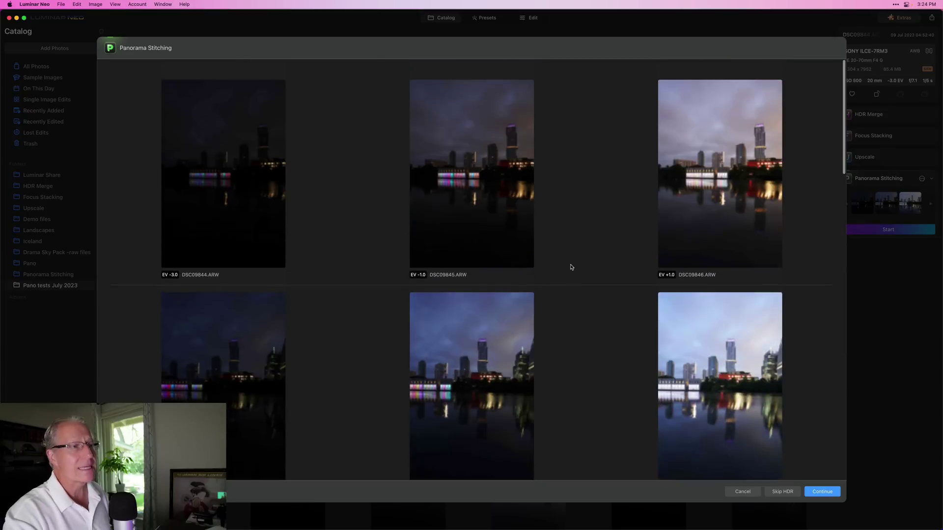
{"action": "left_click", "coordinate": [823, 492]}
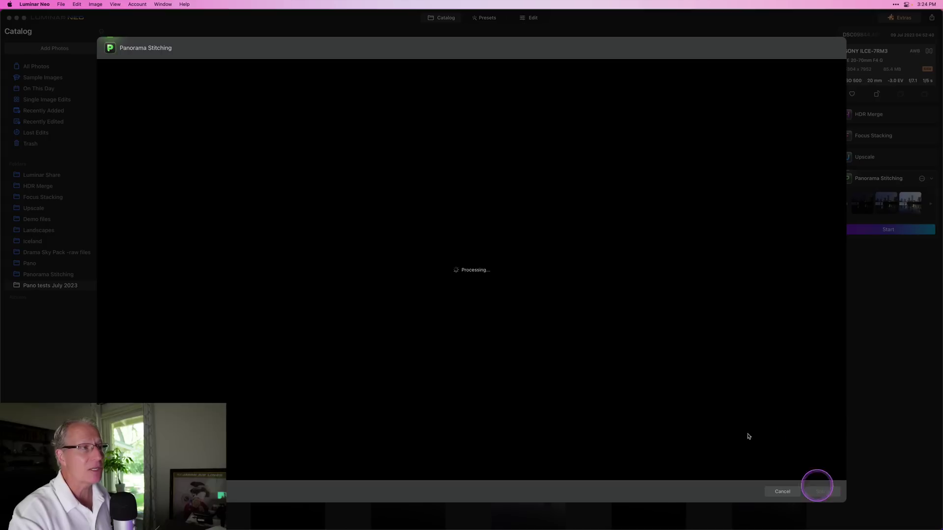
Enlarge the panorama preview and examine the whole skyline around the guide lines.
{"action": "left_click", "coordinate": [593, 343]}
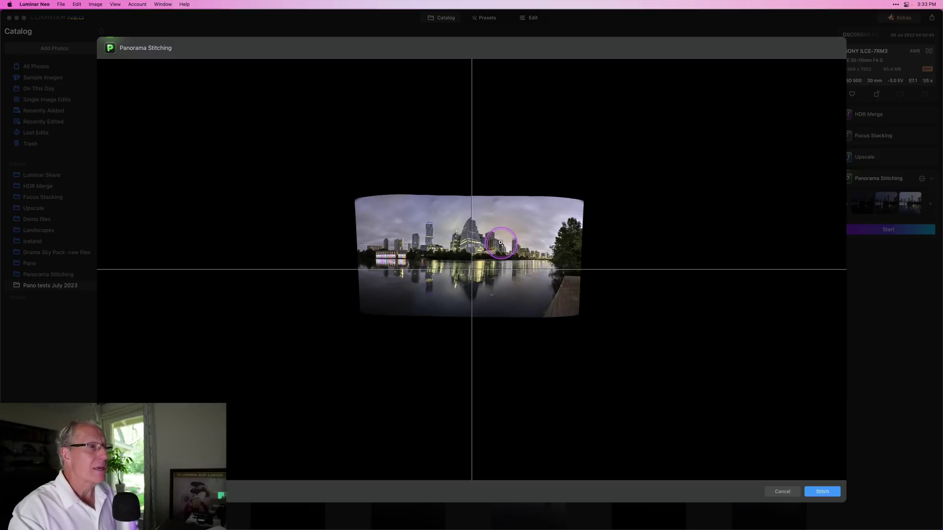
{"action": "scroll", "coordinate": [501, 242], "scroll_direction": "up", "scroll_amount": 10}
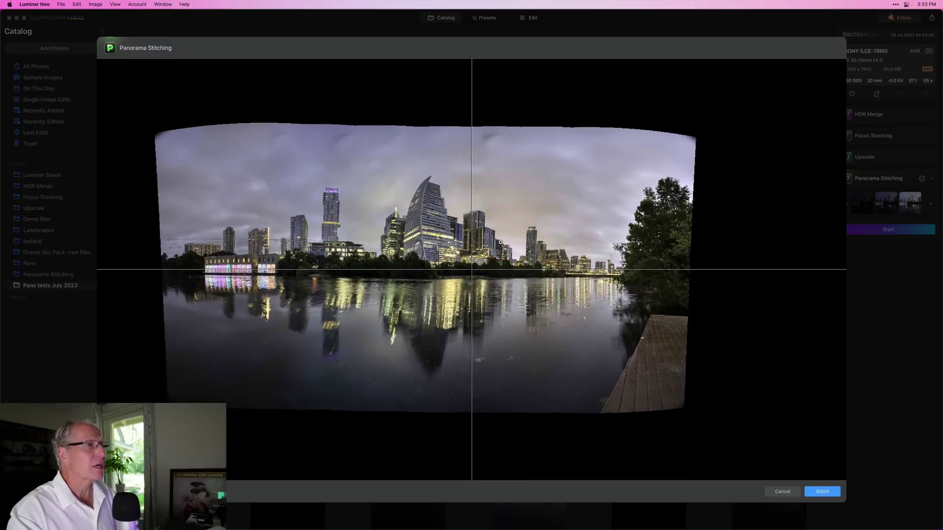
{"action": "scroll", "coordinate": [500, 242], "scroll_direction": "up", "scroll_amount": 1}
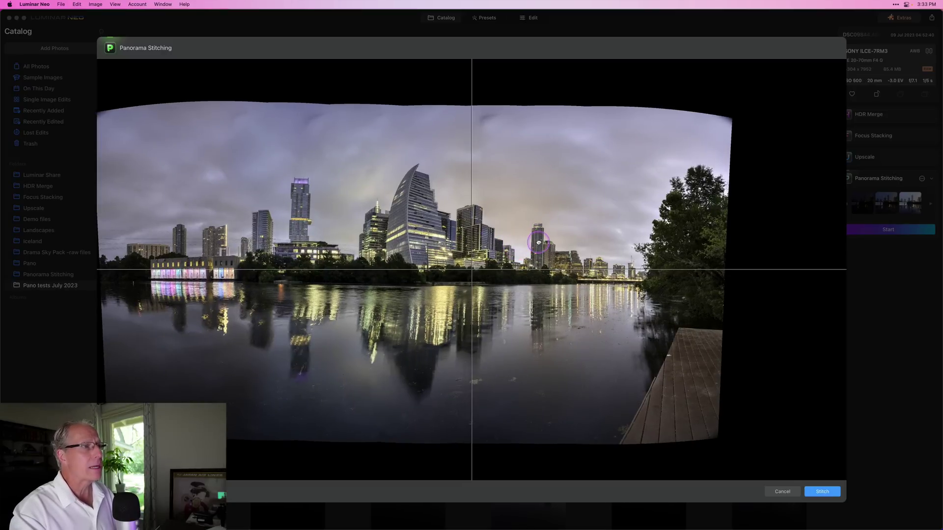
{"action": "scroll", "coordinate": [544, 241], "scroll_direction": "left", "scroll_amount": 5}
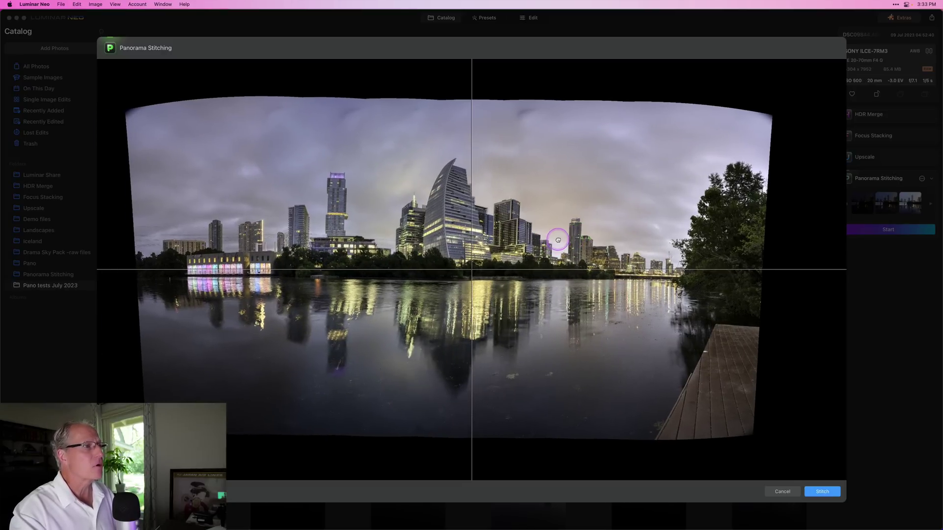
{"action": "scroll", "coordinate": [561, 240], "scroll_direction": "left", "scroll_amount": 2}
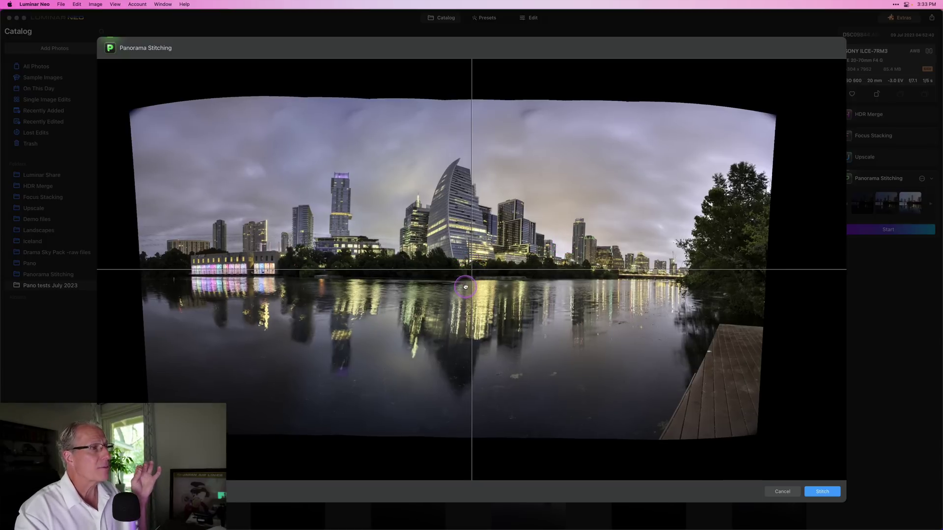
{"action": "mouse_move", "coordinate": [465, 279]}
{"action": "left_mouse_down"}
{"action": "mouse_move", "coordinate": [464, 259]}
{"action": "mouse_move", "coordinate": [467, 288]}
{"action": "left_mouse_up"}
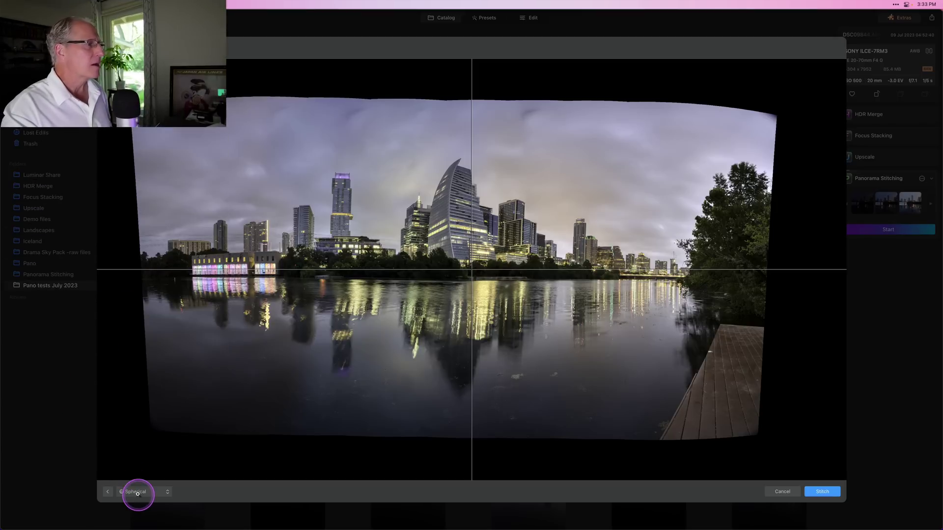
Check the available projections, keep Spherical and stitch the panorama.
{"action": "left_click", "coordinate": [138, 494]}
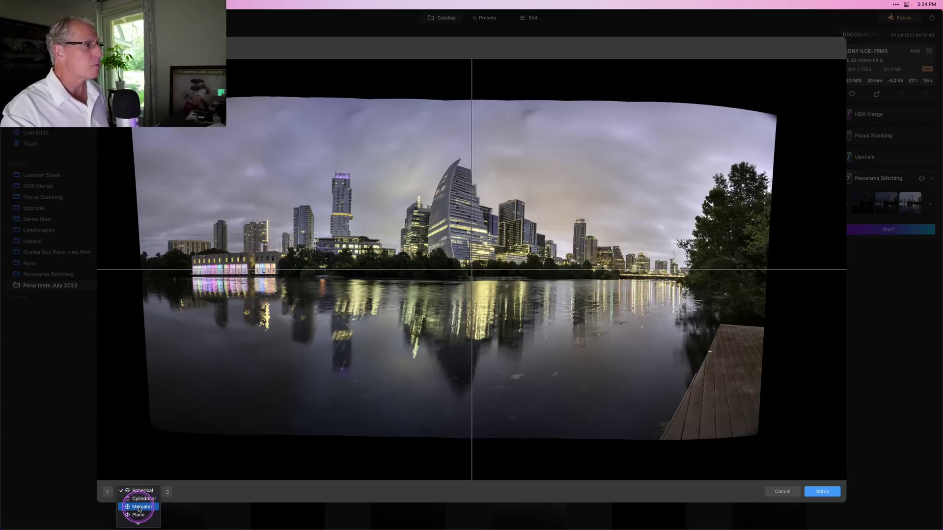
{"action": "mouse_move", "coordinate": [138, 522]}
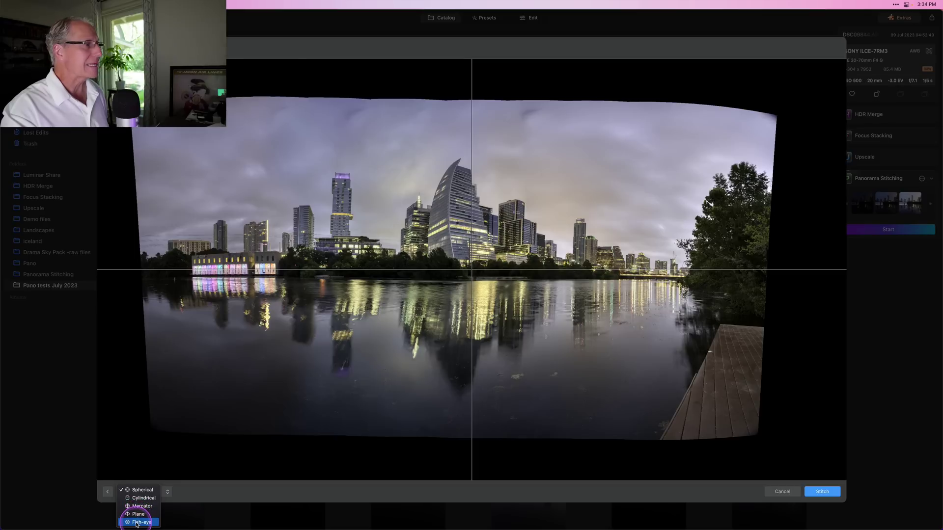
{"action": "left_click", "coordinate": [136, 469]}
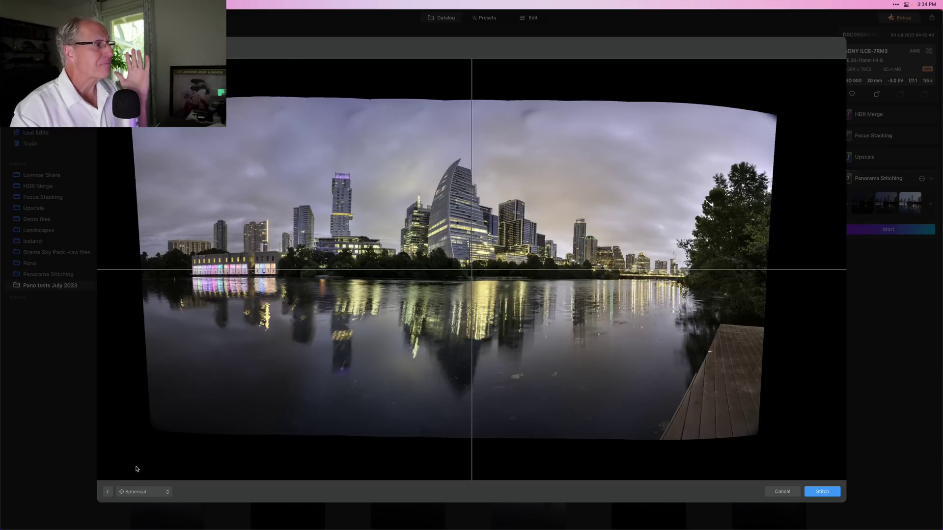
{"action": "left_click_drag", "start_coordinate": [388, 444], "coordinate": [740, 410]}
{"action": "left_click", "coordinate": [821, 491]}
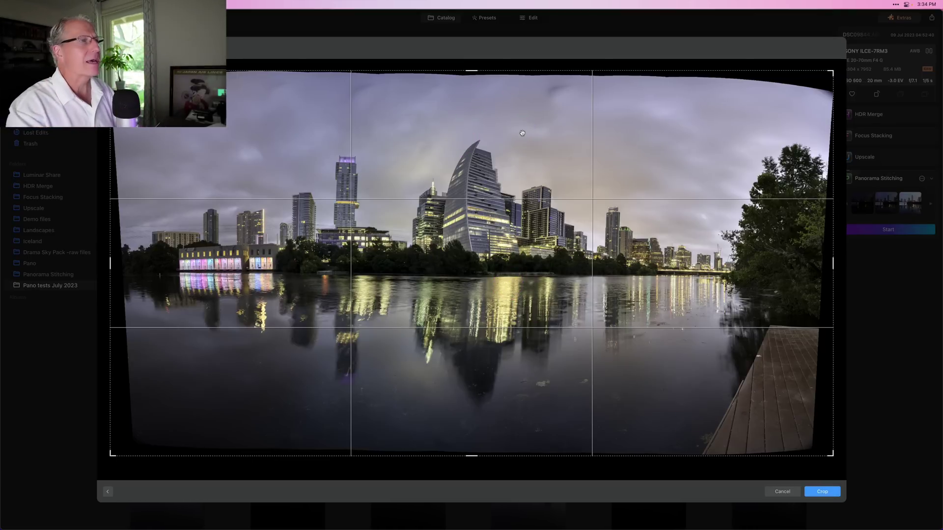
Crop the curved black borders and most of the dock out of the panorama, recentre the skyline and save the result.
{"action": "left_click_drag", "start_coordinate": [471, 71], "coordinate": [470, 84]}
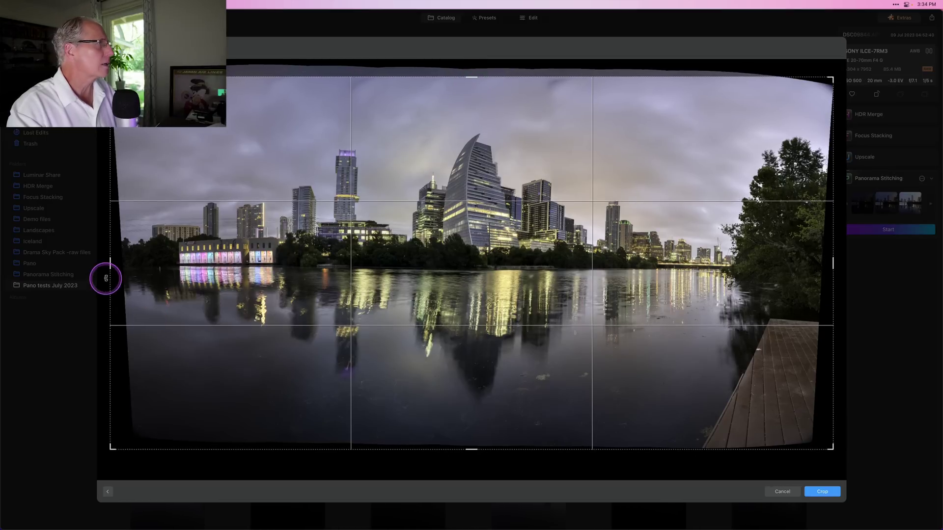
{"action": "left_click_drag", "start_coordinate": [107, 265], "coordinate": [141, 267]}
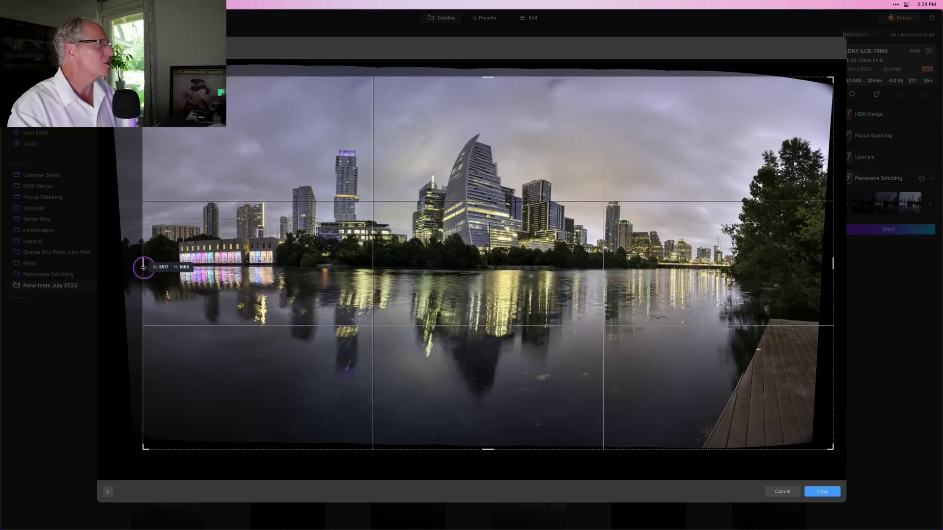
{"action": "left_click_drag", "start_coordinate": [815, 264], "coordinate": [751, 267]}
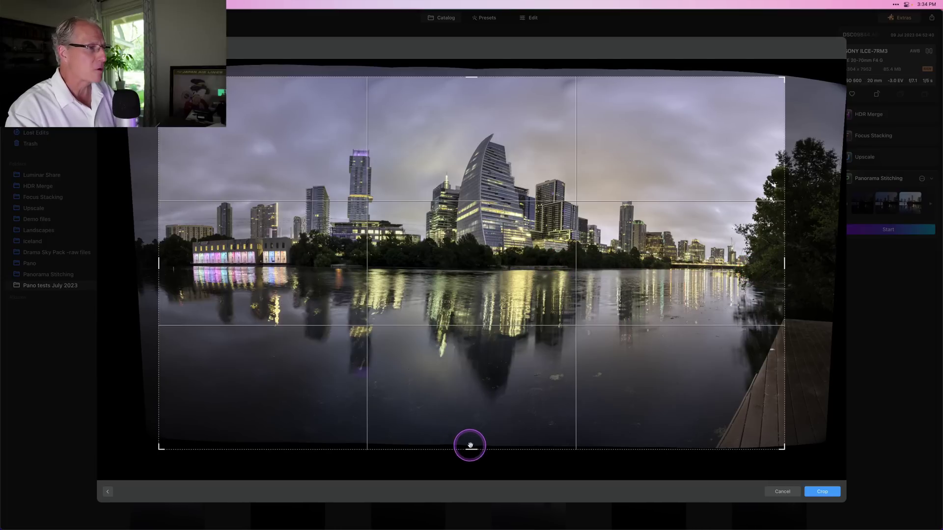
{"action": "left_click_drag", "start_coordinate": [470, 448], "coordinate": [472, 417]}
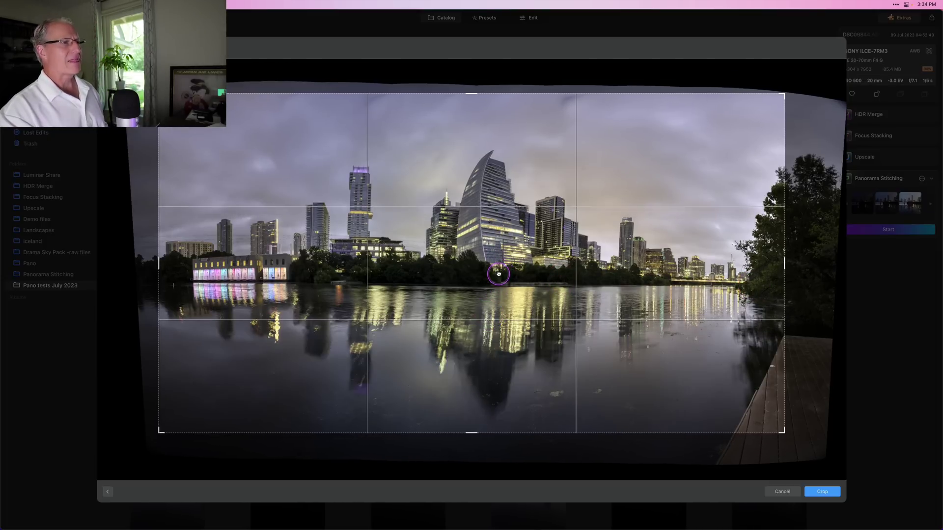
{"action": "left_click_drag", "start_coordinate": [495, 274], "coordinate": [510, 274]}
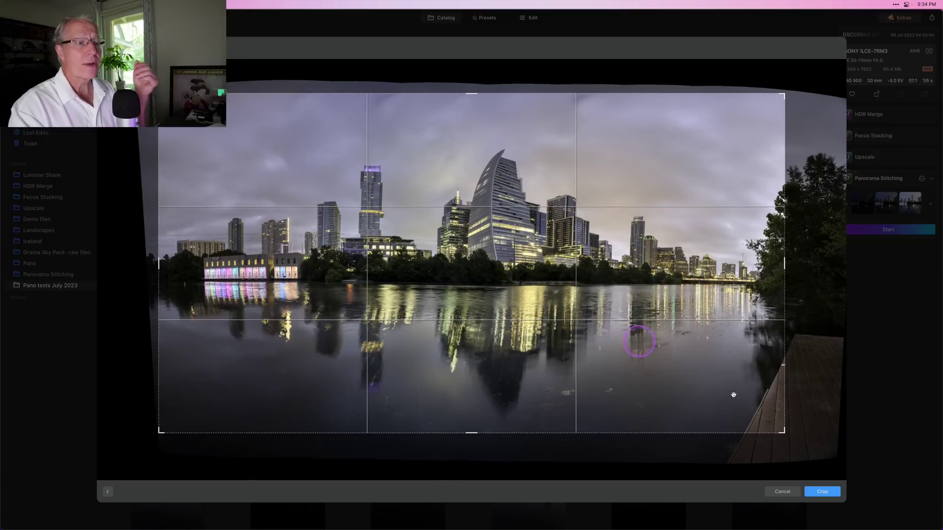
{"action": "left_click", "coordinate": [816, 492]}
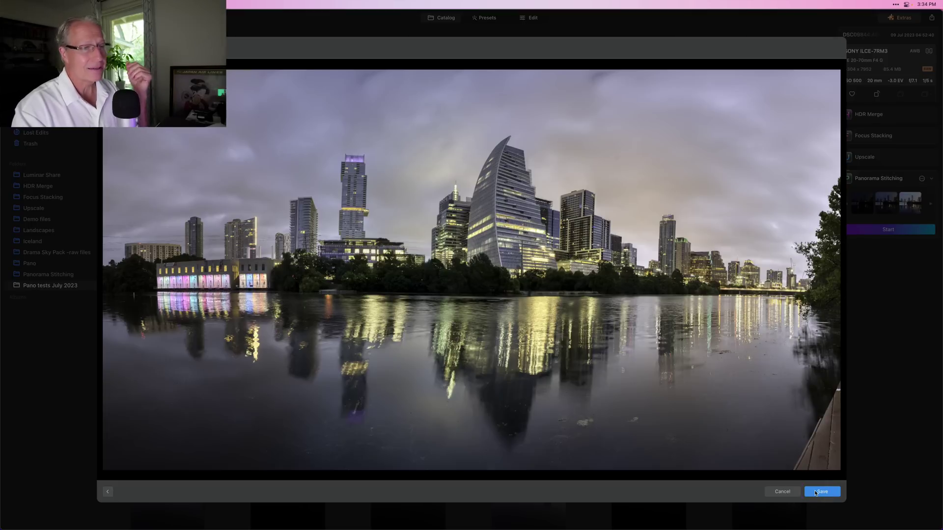
{"action": "left_click", "coordinate": [815, 492]}
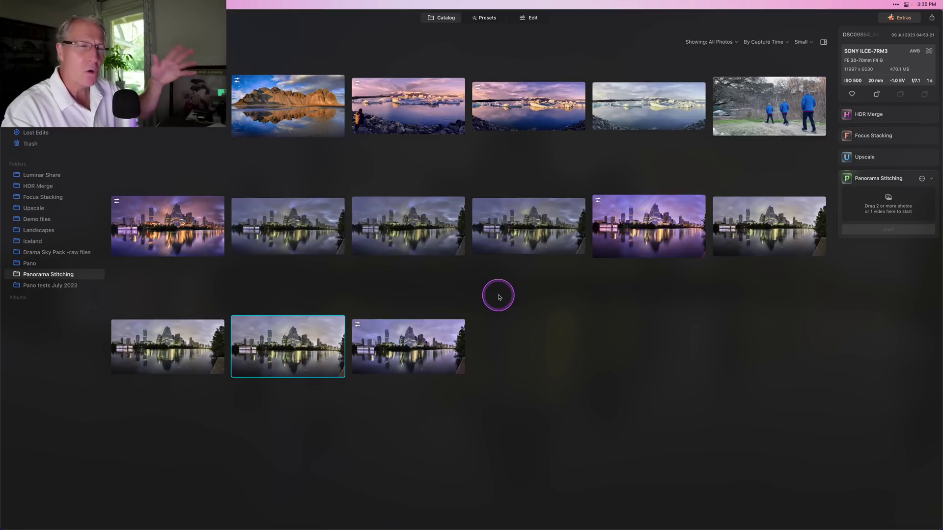
Locate the saved panorama DSC09854_PANORAMA 3.tiff in the Panorama Stitching folder.
{"action": "left_click", "coordinate": [255, 385]}
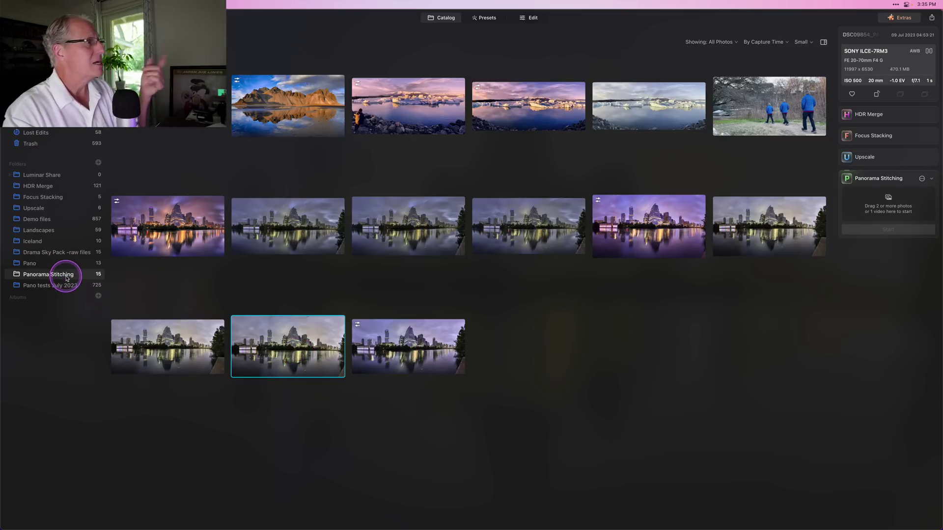
{"action": "left_click", "coordinate": [142, 324]}
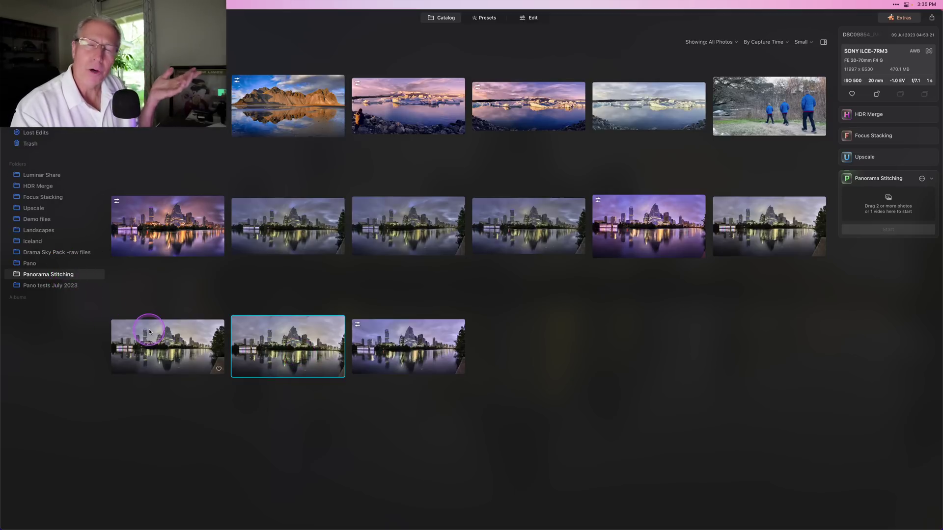
{"action": "left_click", "coordinate": [275, 344]}
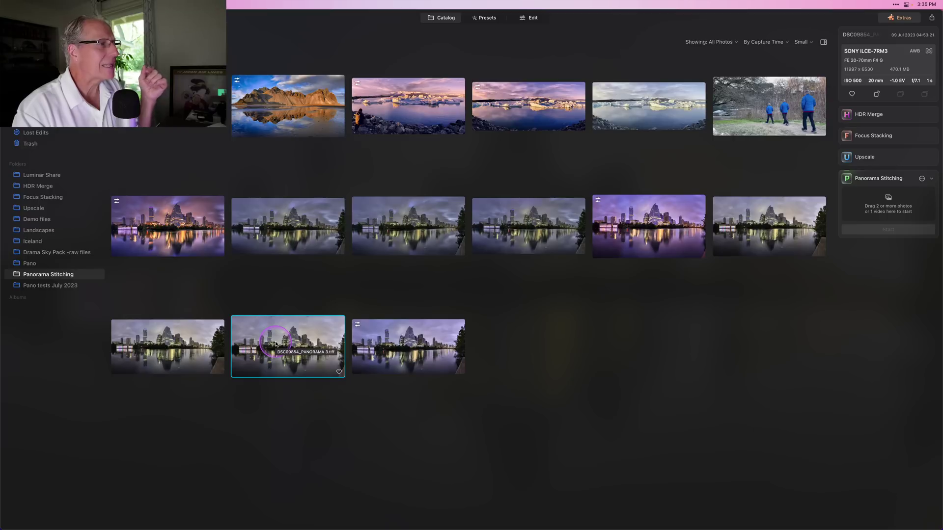
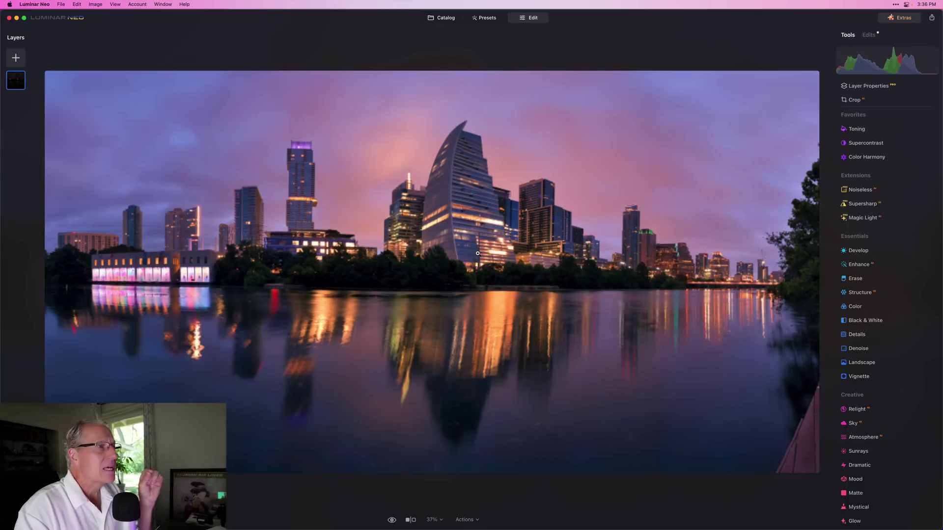
Inspect the edited skyline panorama at 100% across its full width, from the riverside building to the trees at the far end.
{"action": "left_click", "coordinate": [452, 214]}
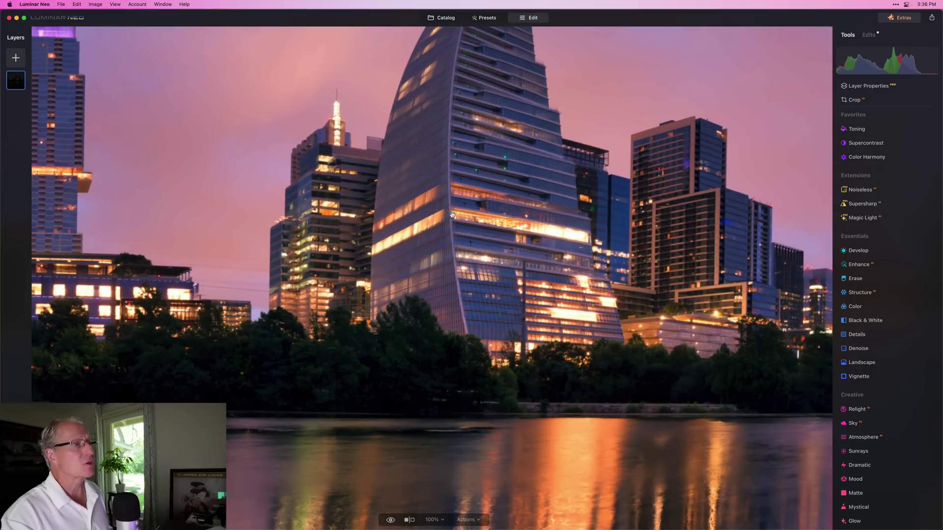
{"action": "scroll", "coordinate": [451, 214], "scroll_direction": "left", "scroll_amount": 15}
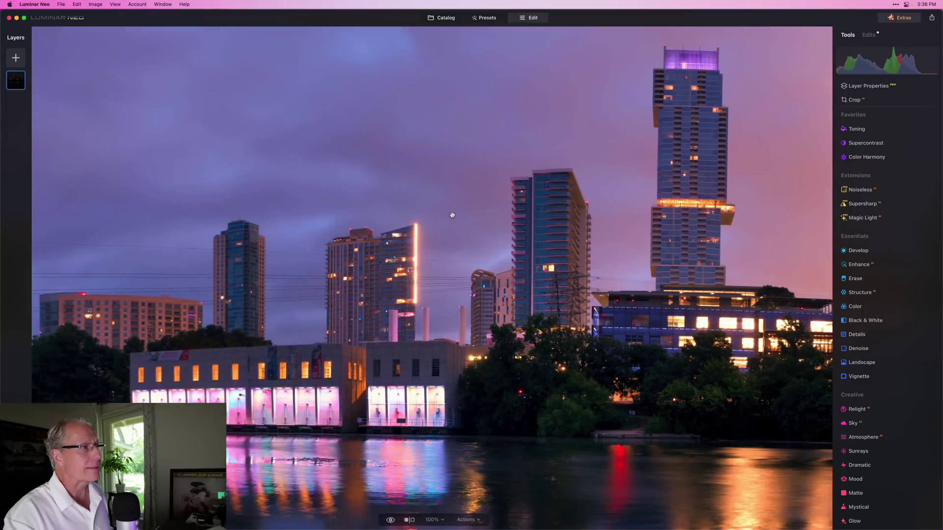
{"action": "scroll", "coordinate": [452, 214], "scroll_direction": "down", "scroll_amount": 1}
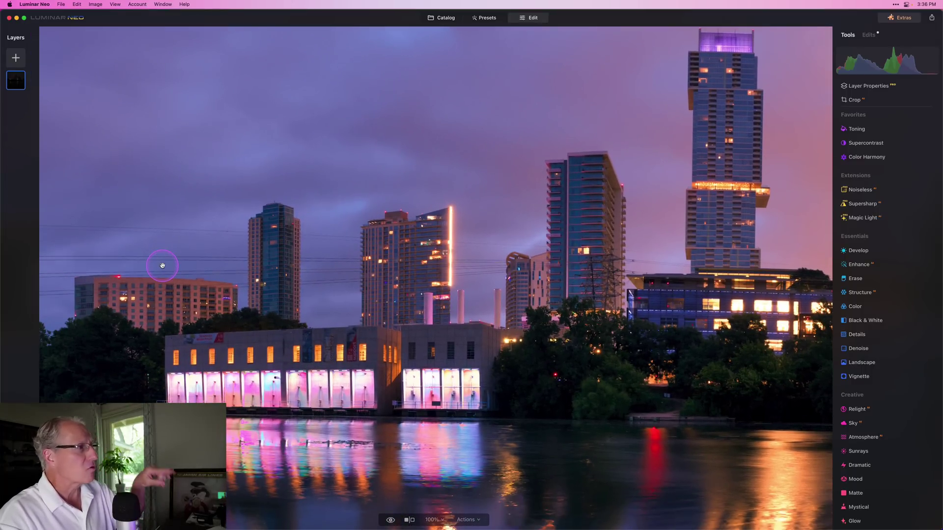
{"action": "scroll", "coordinate": [282, 286], "scroll_direction": "right", "scroll_amount": 6}
{"action": "scroll", "coordinate": [282, 286], "scroll_direction": "down", "scroll_amount": 2}
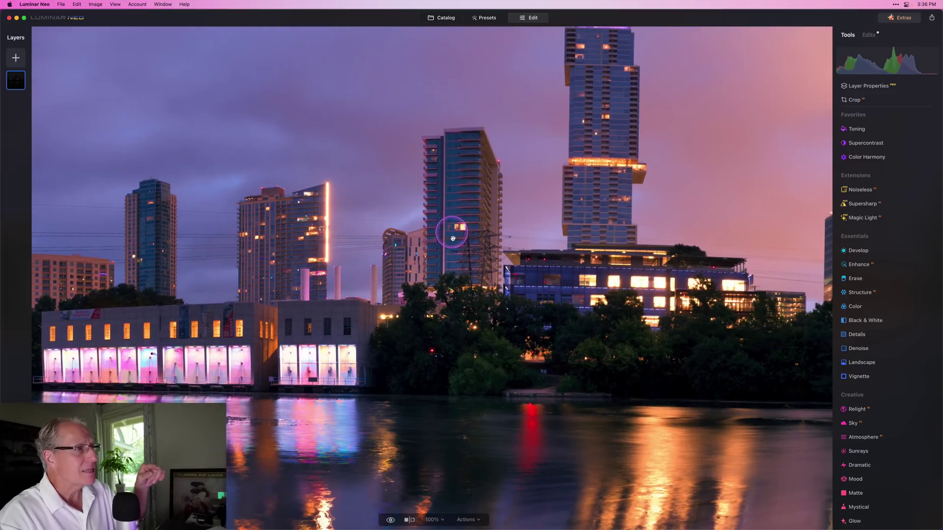
{"action": "scroll", "coordinate": [452, 227], "scroll_direction": "right", "scroll_amount": 6}
{"action": "scroll", "coordinate": [452, 226], "scroll_direction": "up", "scroll_amount": 3}
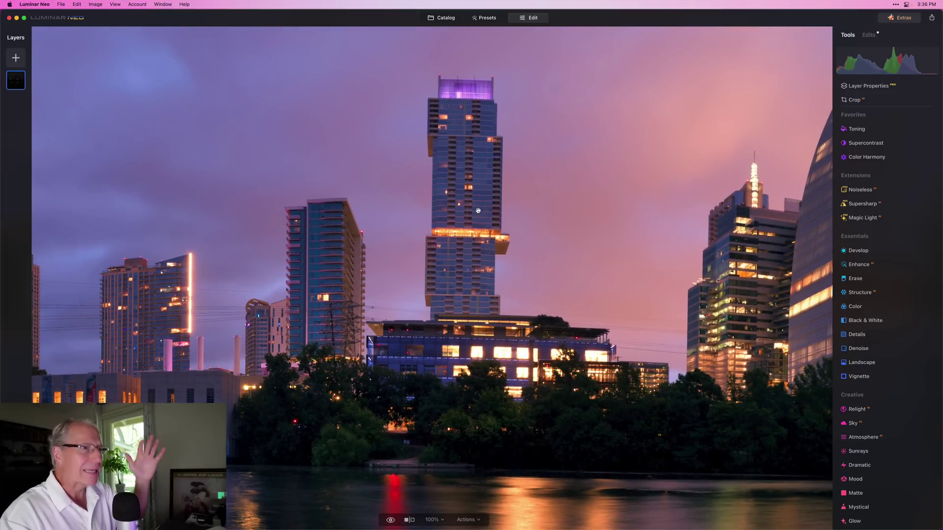
{"action": "scroll", "coordinate": [478, 210], "scroll_direction": "right", "scroll_amount": 5}
{"action": "scroll", "coordinate": [478, 210], "scroll_direction": "right", "scroll_amount": 3}
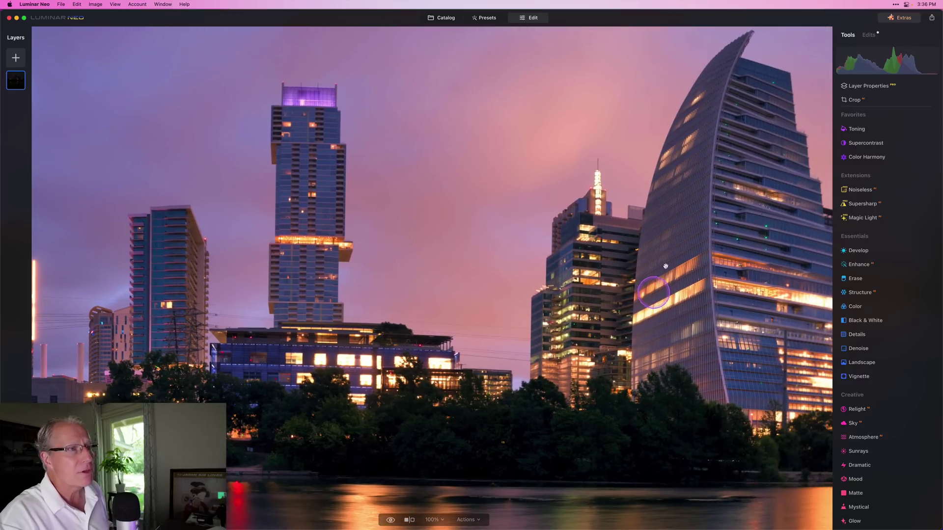
{"action": "scroll", "coordinate": [690, 178], "scroll_direction": "right", "scroll_amount": 4}
{"action": "scroll", "coordinate": [690, 178], "scroll_direction": "right", "scroll_amount": 15}
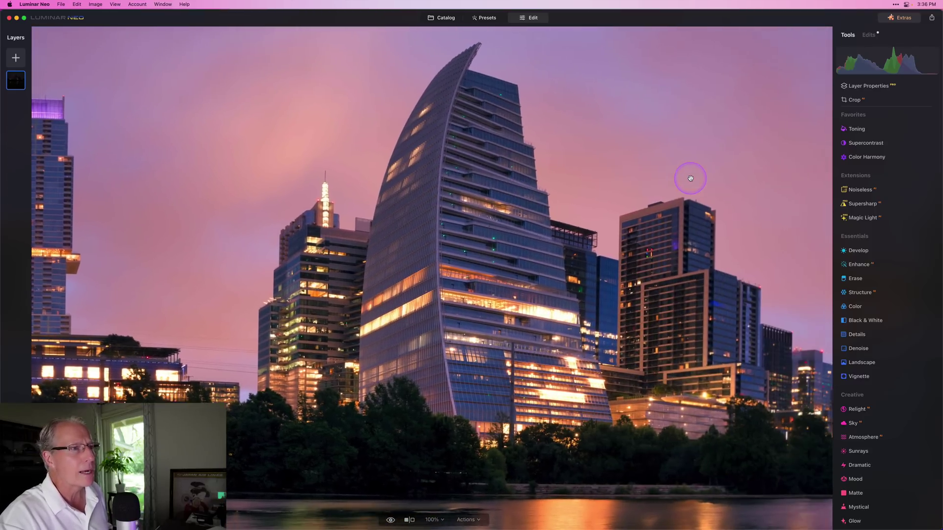
{"action": "scroll", "coordinate": [690, 178], "scroll_direction": "right", "scroll_amount": 10}
{"action": "scroll", "coordinate": [690, 178], "scroll_direction": "down", "scroll_amount": 2}
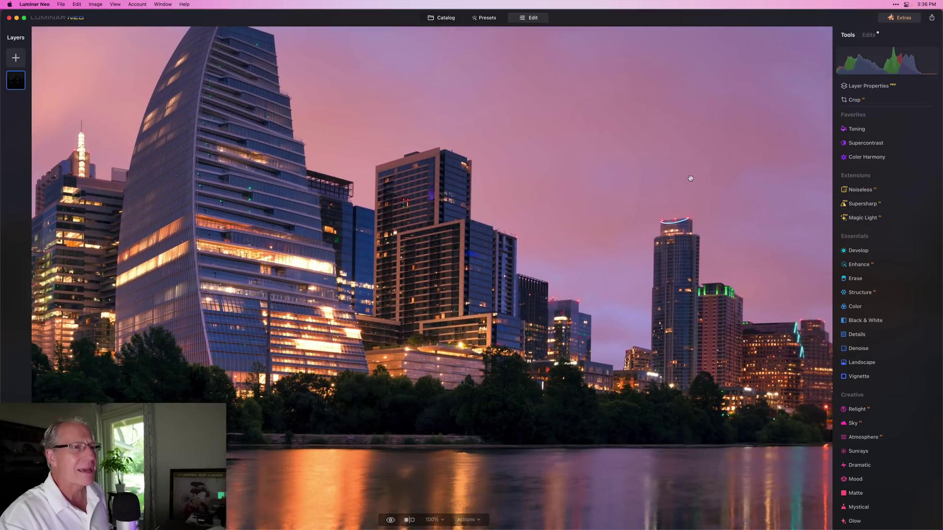
{"action": "scroll", "coordinate": [677, 242], "scroll_direction": "right", "scroll_amount": 4}
{"action": "scroll", "coordinate": [677, 241], "scroll_direction": "down", "scroll_amount": 3}
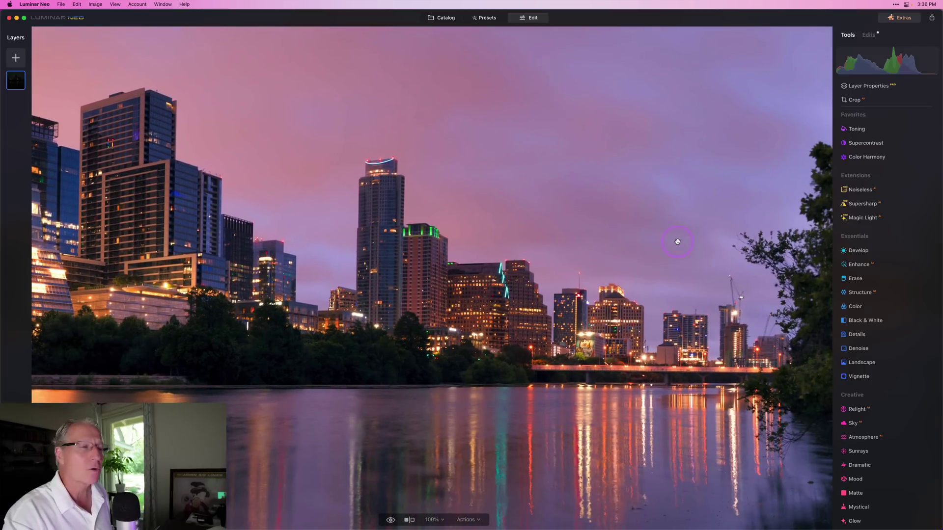
{"action": "scroll", "coordinate": [677, 241], "scroll_direction": "left", "scroll_amount": 8}
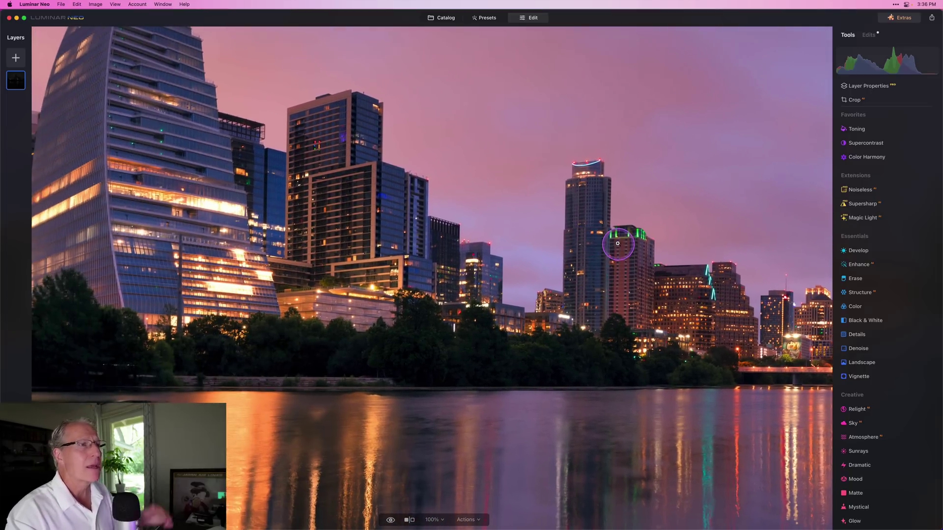
Compare the whole edited skyline panorama with its unedited version and return to the catalog.
{"action": "key", "text": "super+0"}
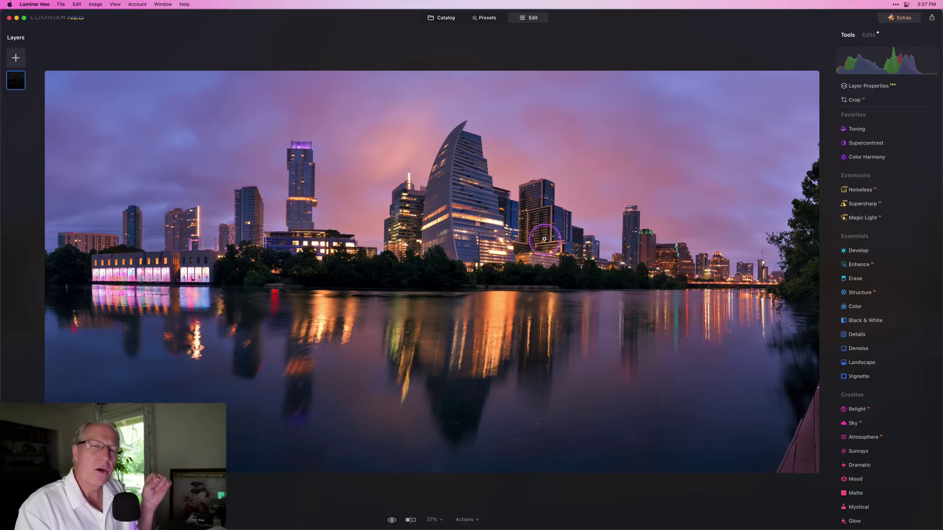
{"action": "key", "text": "backslash"}
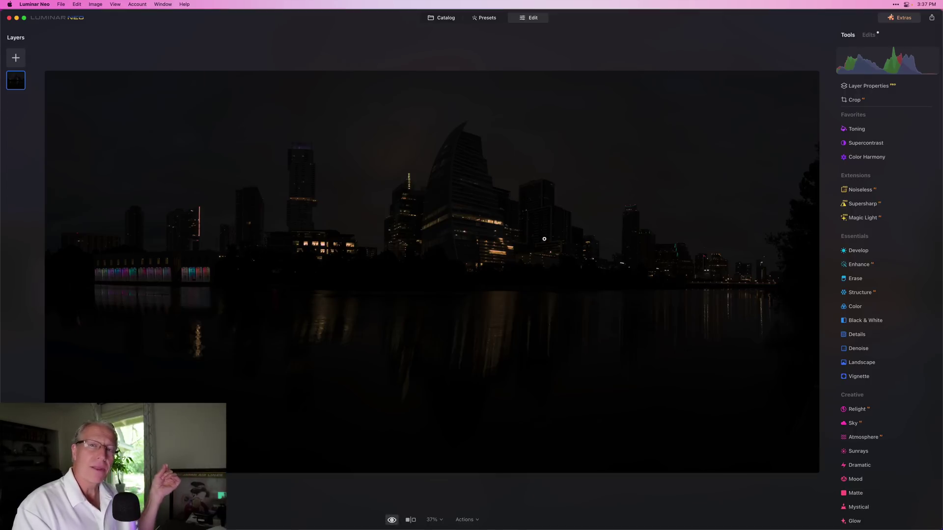
{"action": "key", "text": "backslash"}
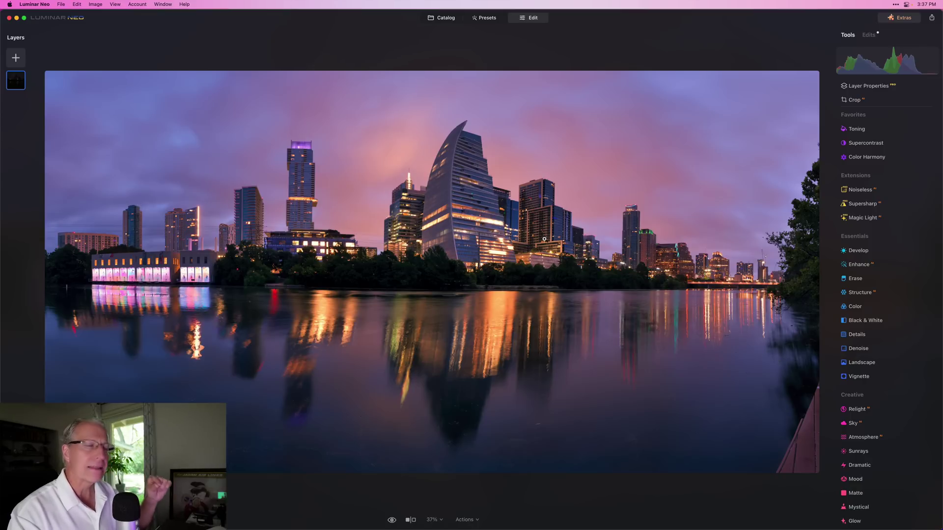
{"action": "left_click", "coordinate": [438, 17]}
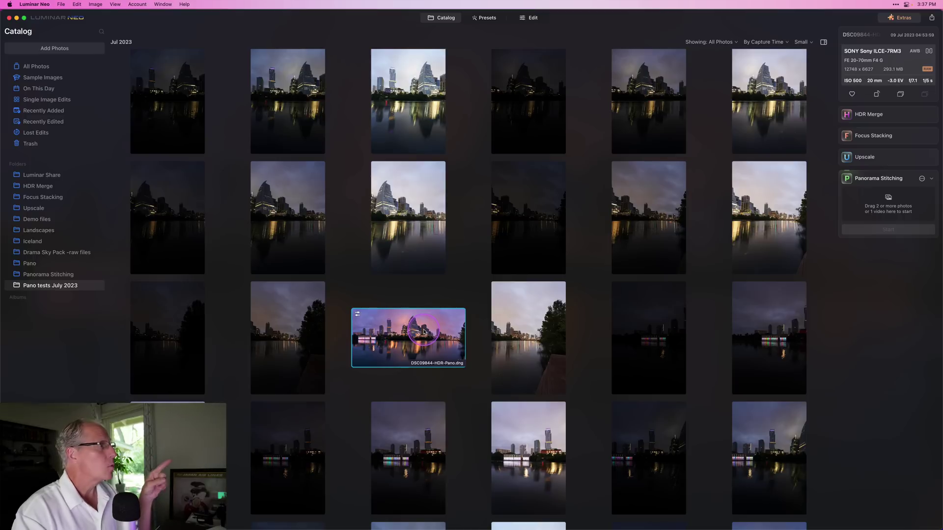
Find the iceberg video IMG_0291.MOV in the Pano folder, play it through and return to the folder's thumbnails.
{"action": "left_click", "coordinate": [58, 274]}
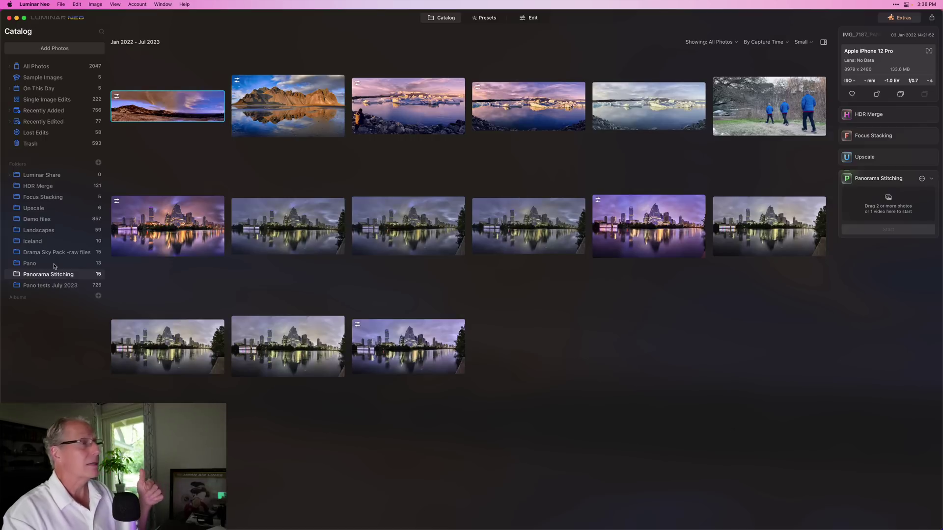
{"action": "left_click", "coordinate": [55, 266]}
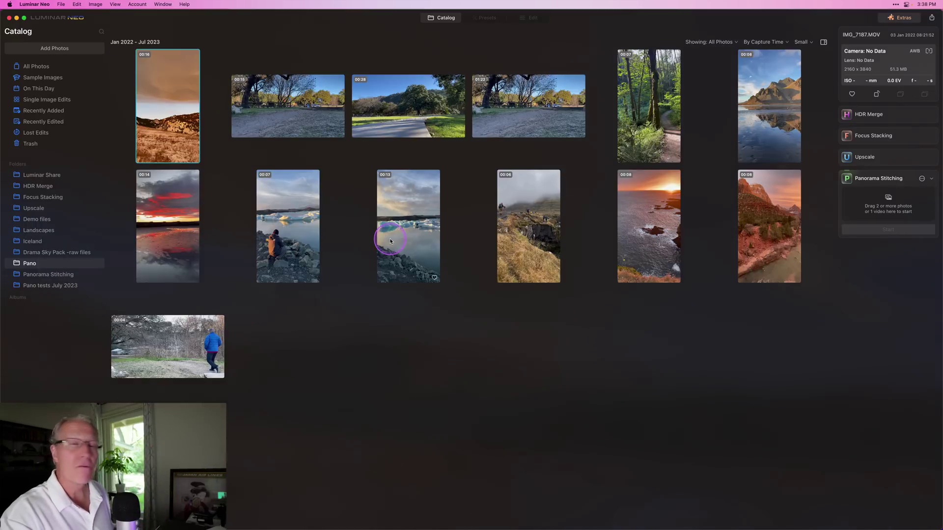
{"action": "double_click", "coordinate": [416, 228]}
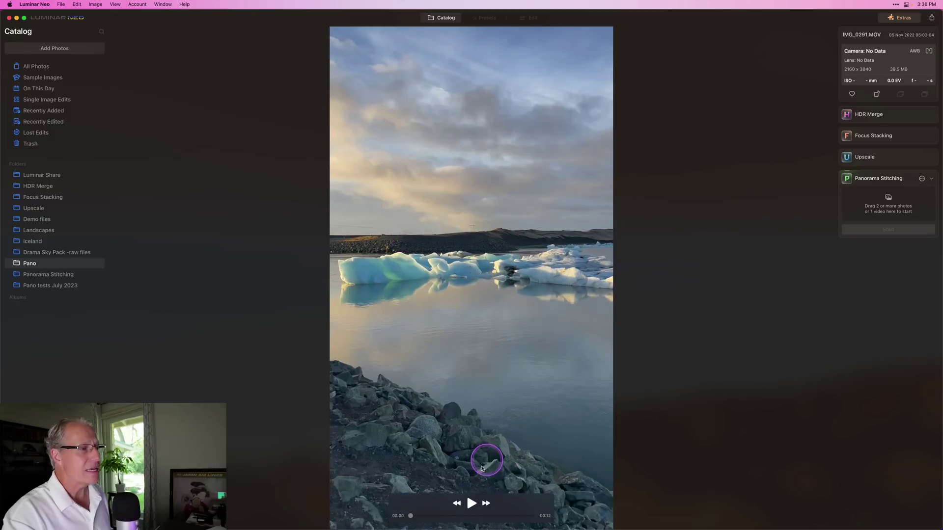
{"action": "left_click", "coordinate": [471, 503]}
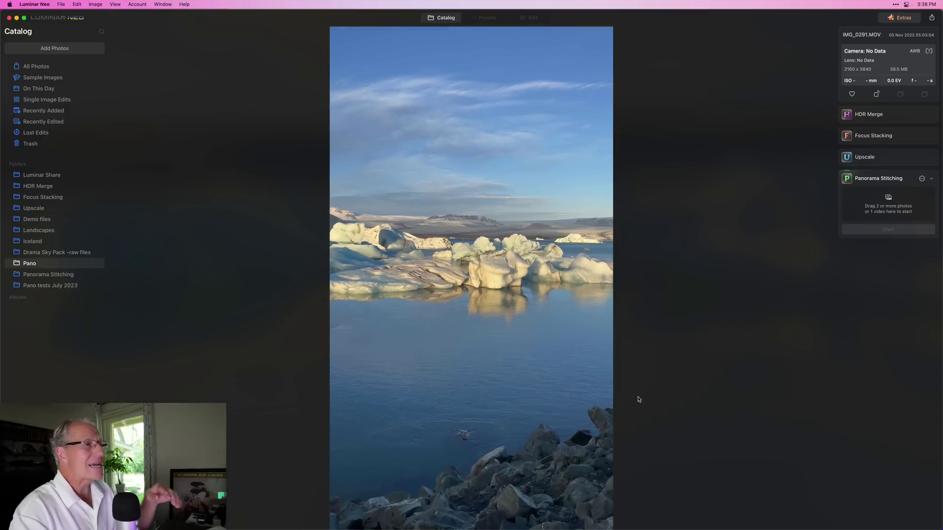
{"action": "left_click", "coordinate": [391, 214]}
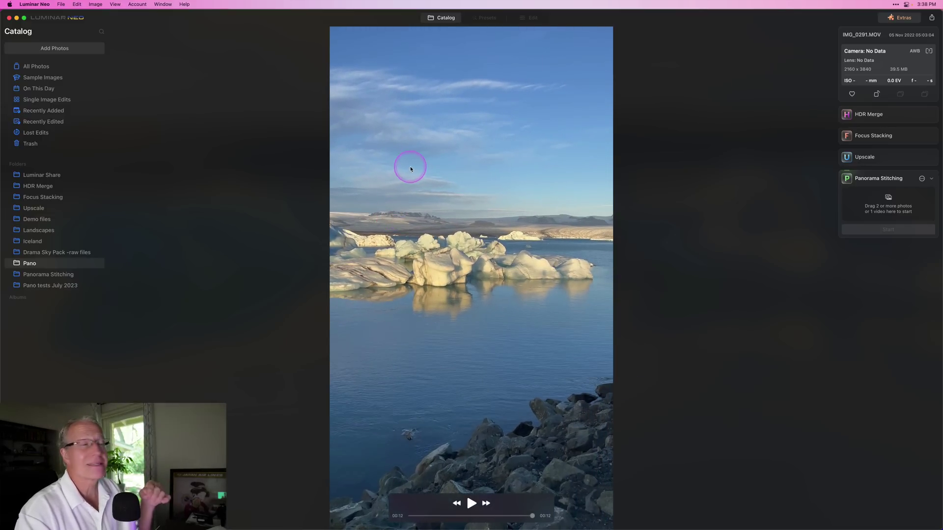
{"action": "left_click", "coordinate": [445, 18]}
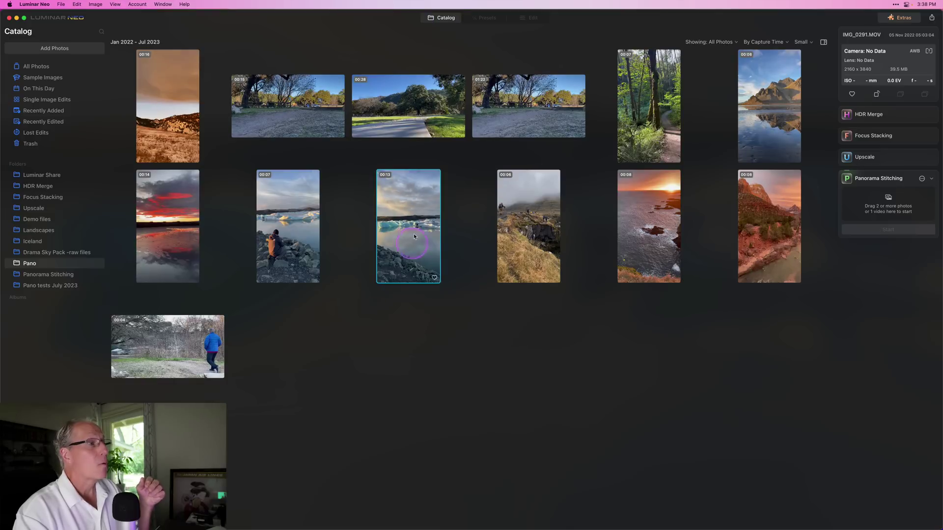
Load the iceberg video into Panorama Stitching and process its full length, with Custom Object Composition off.
{"action": "left_click_drag", "start_coordinate": [415, 236], "coordinate": [872, 197]}
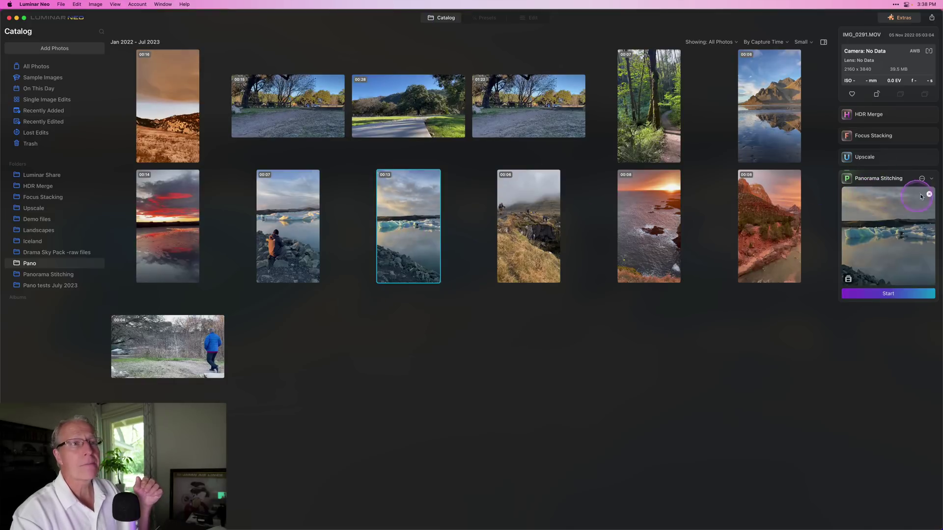
{"action": "left_click", "coordinate": [921, 179]}
{"action": "left_click", "coordinate": [922, 178]}
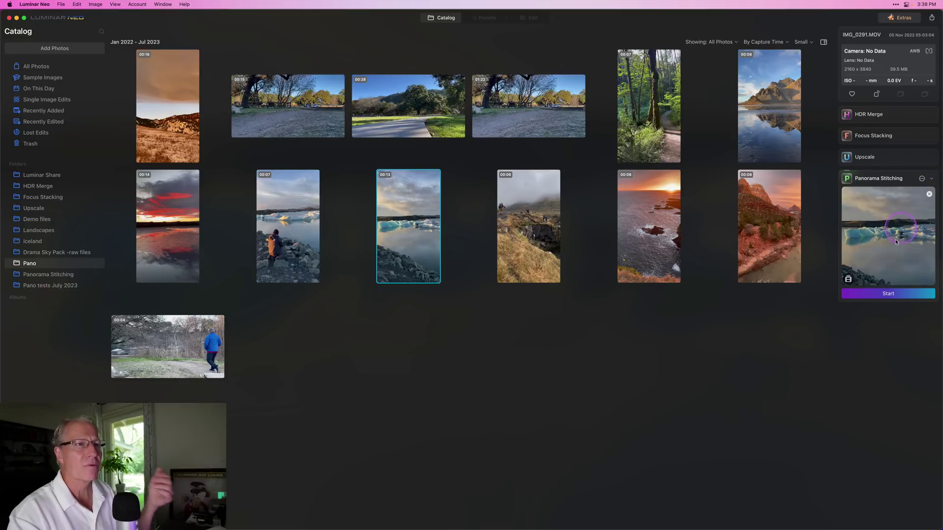
{"action": "left_click", "coordinate": [883, 297]}
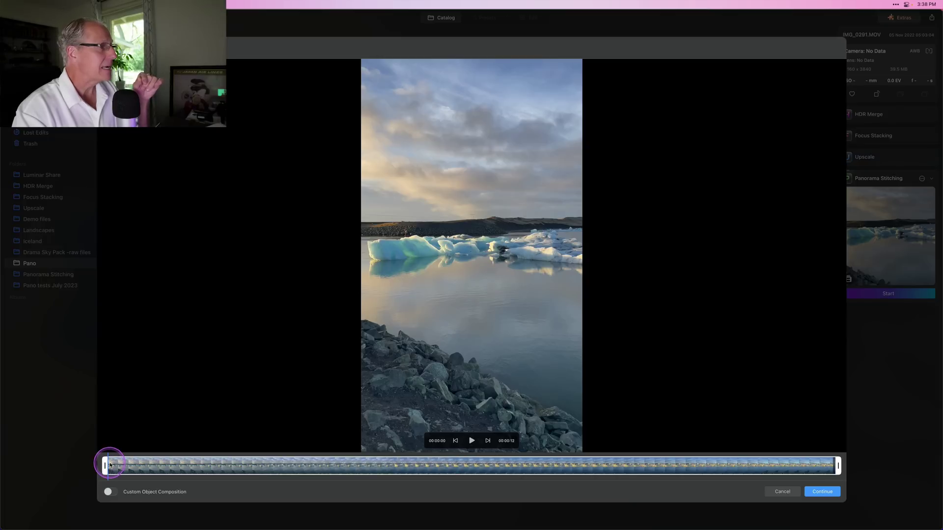
{"action": "left_click_drag", "start_coordinate": [105, 465], "coordinate": [69, 452]}
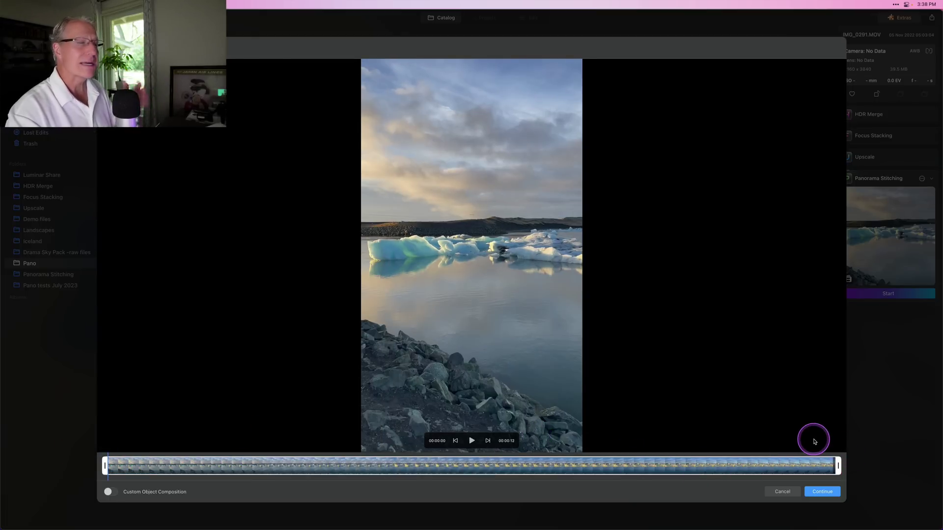
{"action": "left_click", "coordinate": [816, 492]}
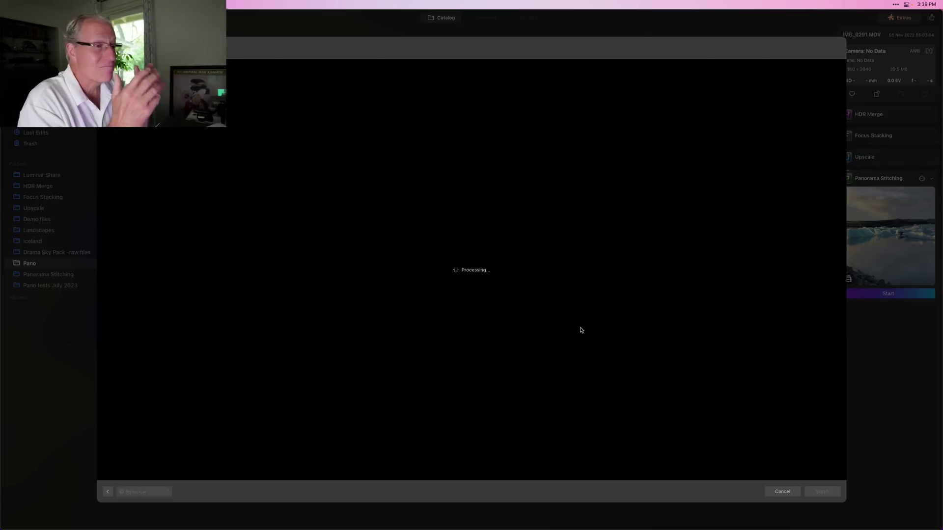
Enlarge the iceberg panorama preview and recentre the scene around the guide lines.
{"action": "left_click_drag", "start_coordinate": [502, 266], "coordinate": [546, 252]}
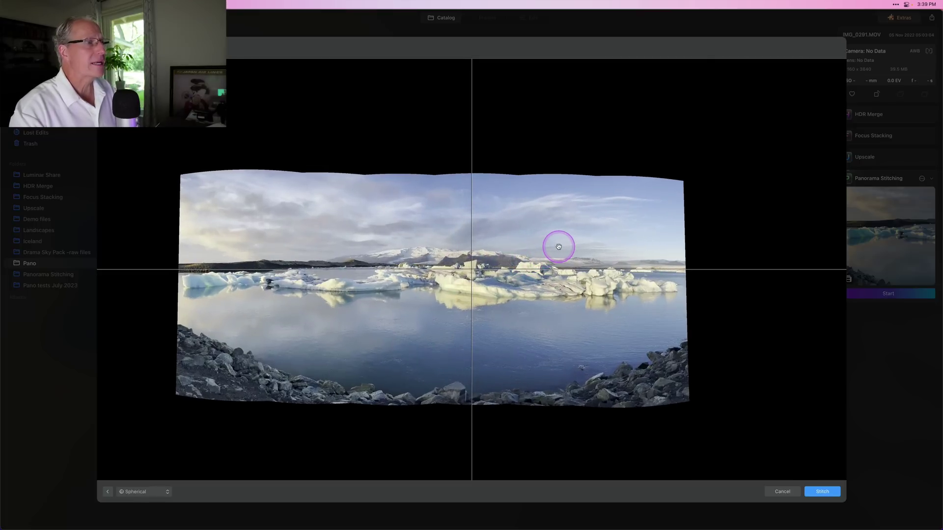
{"action": "scroll", "coordinate": [559, 246], "scroll_direction": "up", "scroll_amount": 5}
{"action": "left_click_drag", "start_coordinate": [612, 204], "coordinate": [496, 318]}
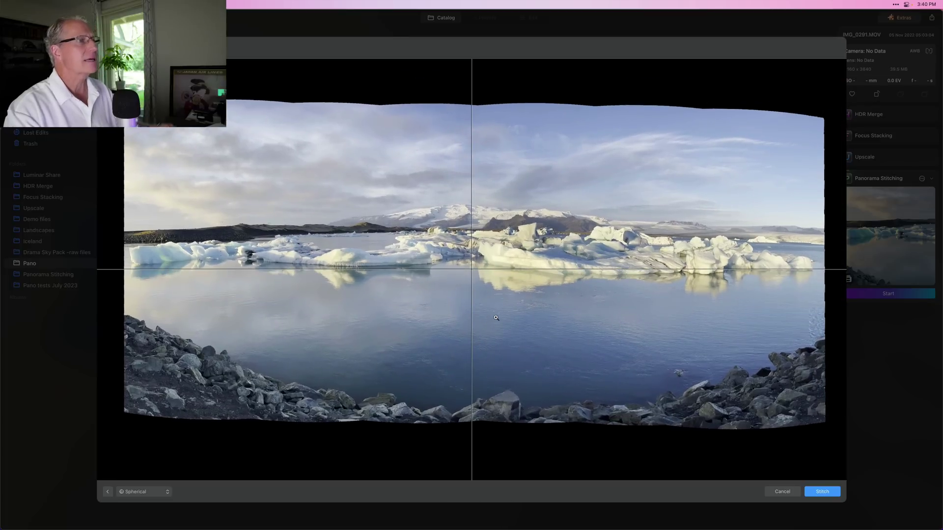
{"action": "left_click_drag", "start_coordinate": [684, 360], "coordinate": [684, 360]}
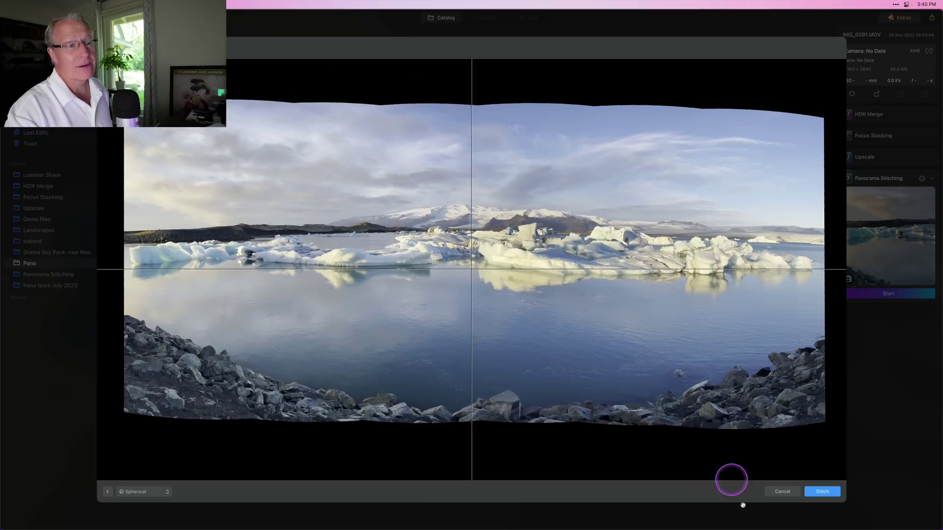
Stitch the iceberg panorama with the Spherical projection and cancel at the cropping stage without saving.
{"action": "left_click", "coordinate": [815, 493]}
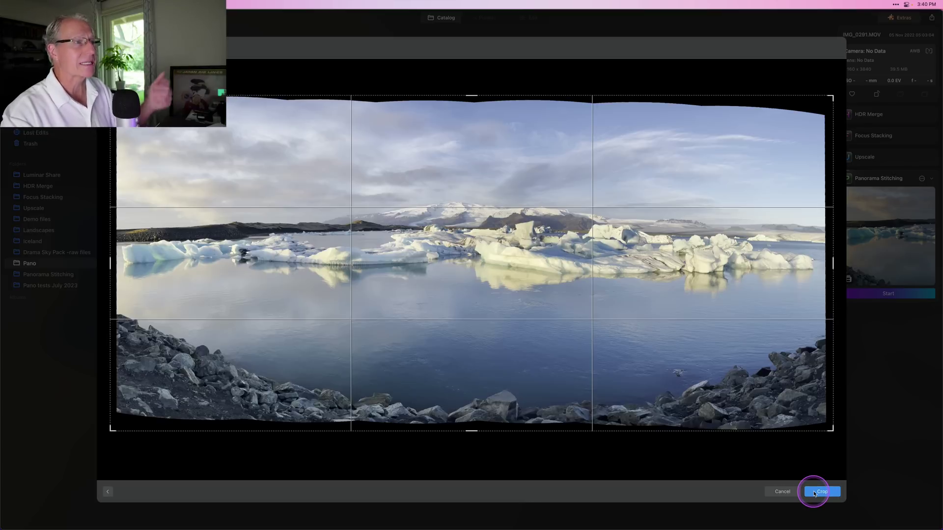
{"action": "left_click_drag", "start_coordinate": [511, 195], "coordinate": [511, 196]}
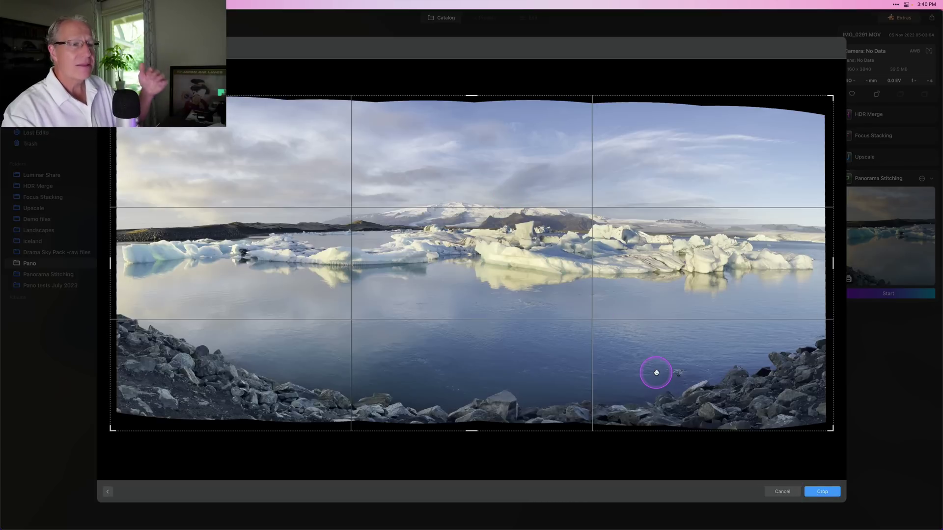
{"action": "left_click", "coordinate": [786, 492]}
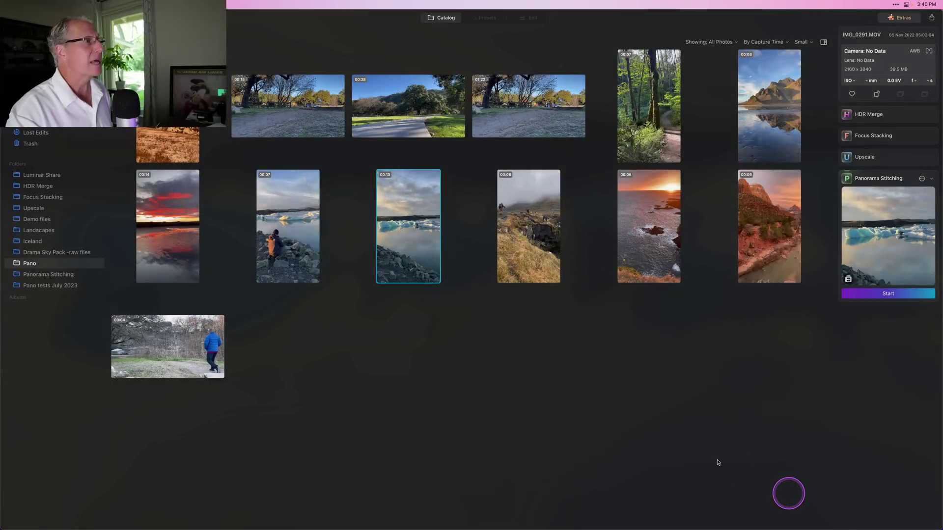
View the finished, edited iceberg panorama in the Panorama Stitching folder and return to the Pano folder.
{"action": "left_click", "coordinate": [45, 278]}
{"action": "double_click", "coordinate": [543, 118]}
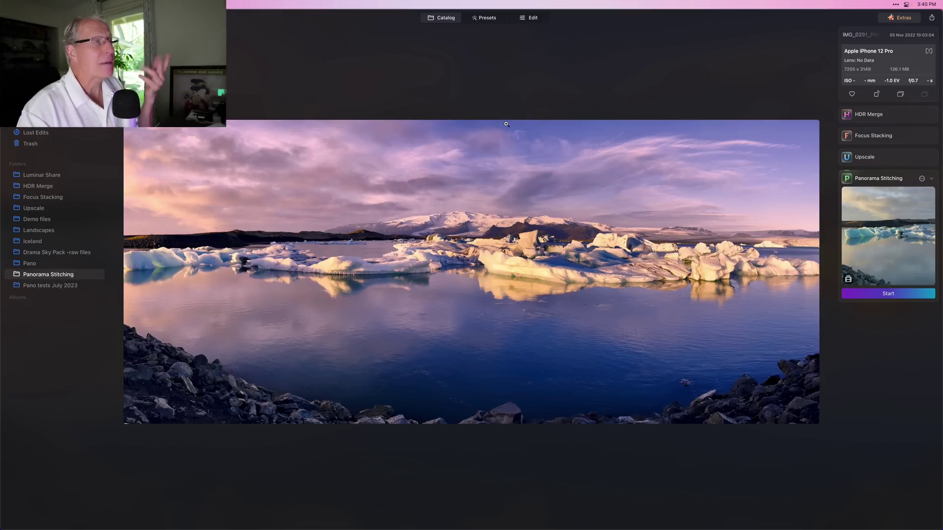
{"action": "left_click", "coordinate": [442, 18]}
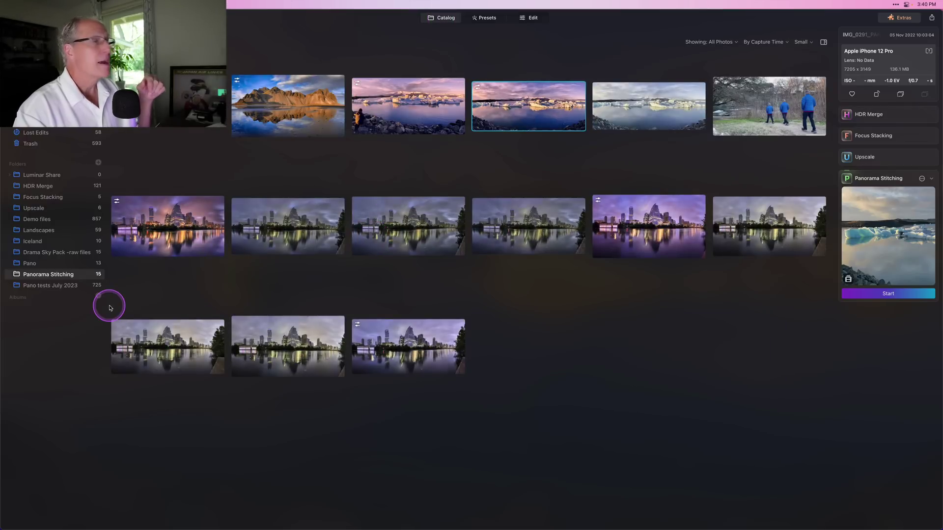
{"action": "left_click", "coordinate": [32, 265]}
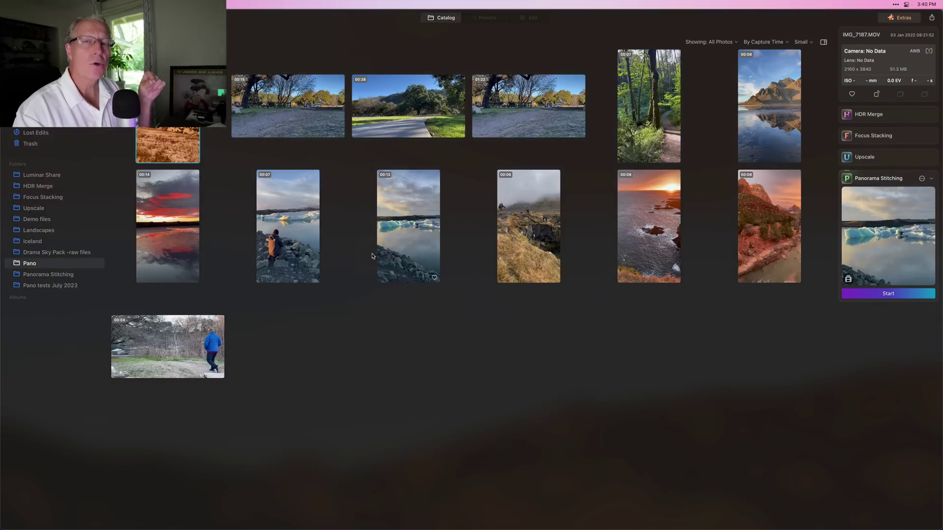
Open the Test.mp4 clip of the walking man, play it through twice, and return to the catalog.
{"action": "double_click", "coordinate": [164, 335]}
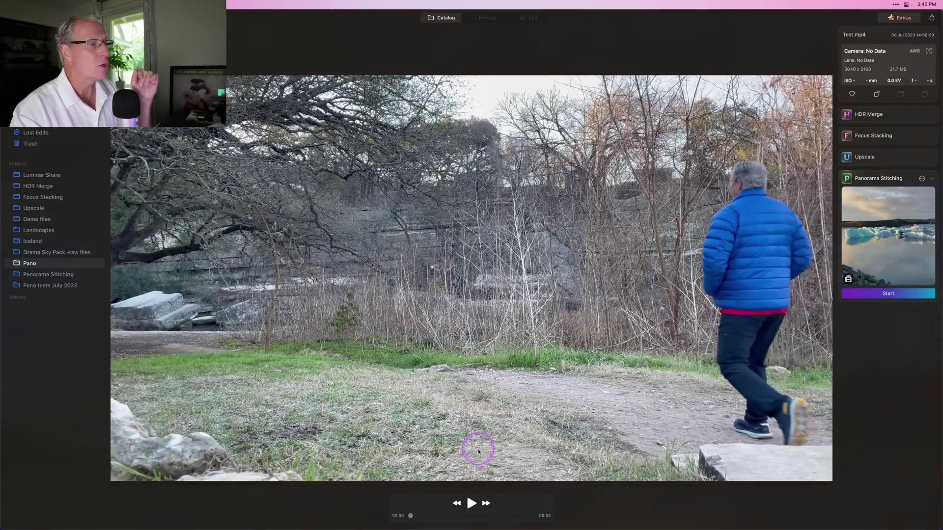
{"action": "left_click", "coordinate": [470, 504]}
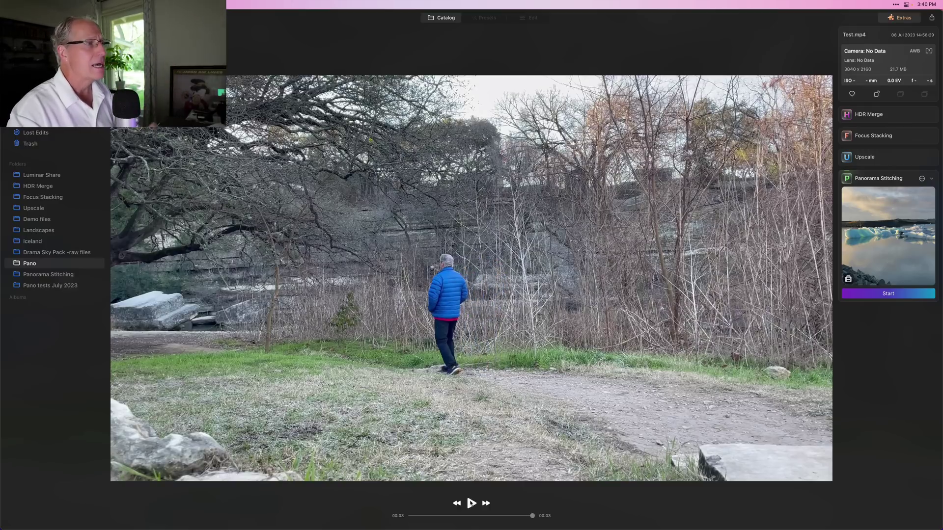
{"action": "left_click", "coordinate": [471, 503]}
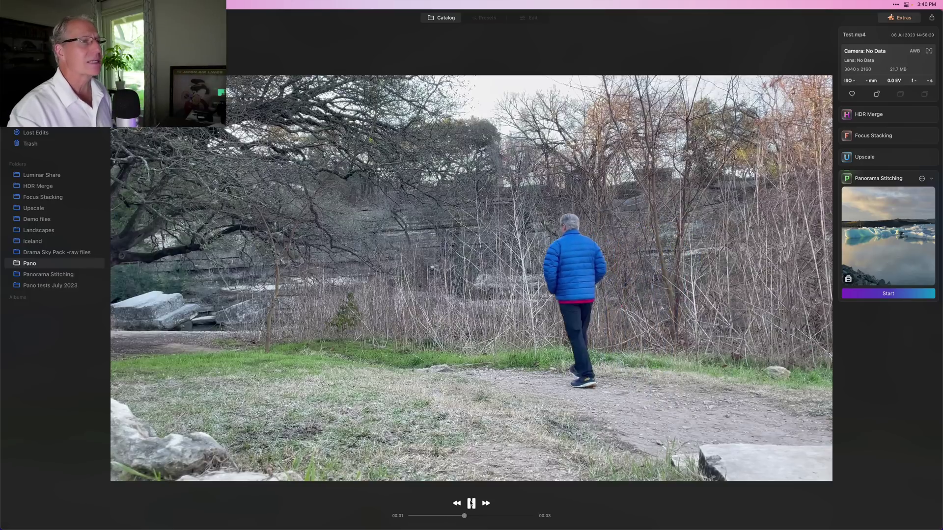
{"action": "left_click", "coordinate": [444, 16]}
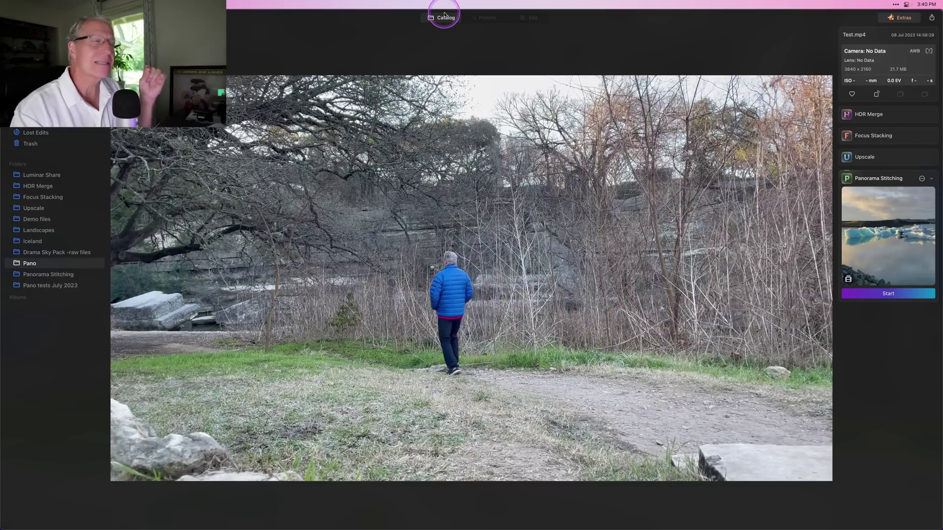
{"action": "left_click", "coordinate": [444, 16]}
Clear the iceberg video from Panorama Stitching, load Test.mp4 in its place, and start processing it.
{"action": "left_click", "coordinate": [205, 350]}
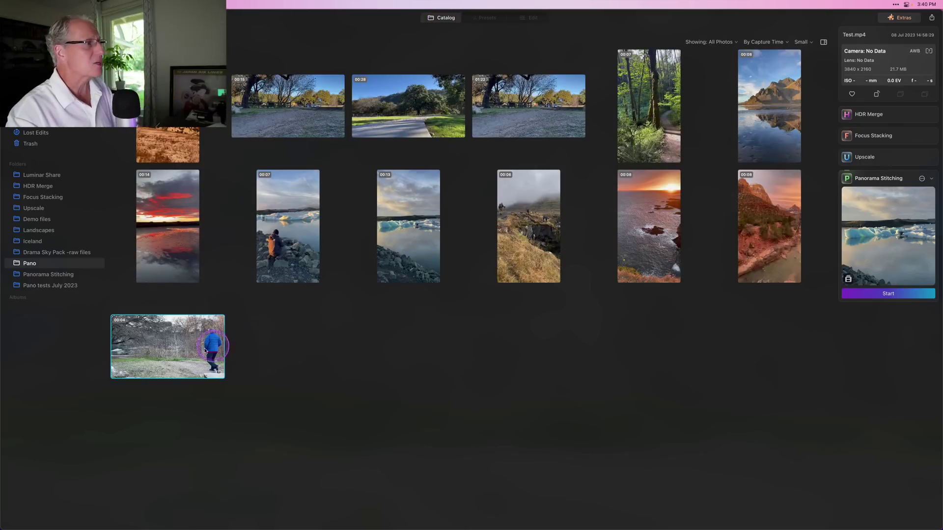
{"action": "left_click", "coordinate": [923, 179]}
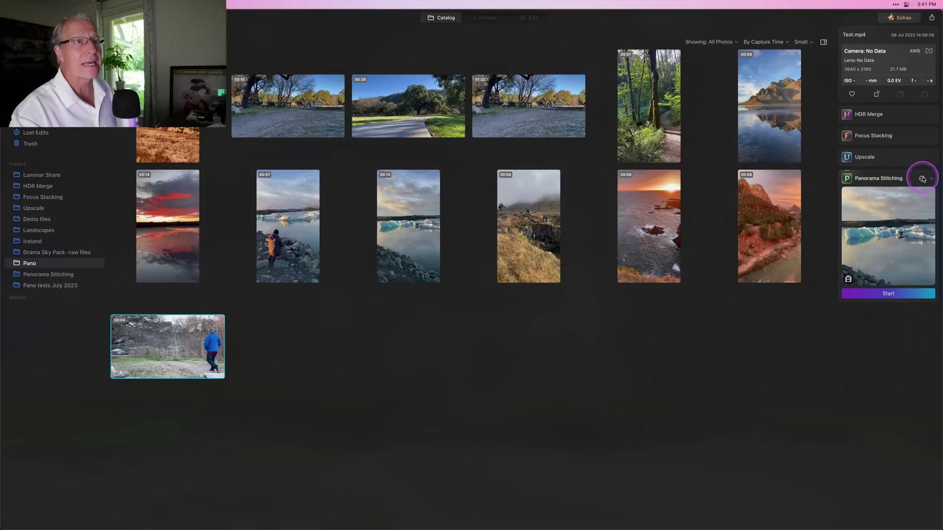
{"action": "left_click", "coordinate": [885, 240]}
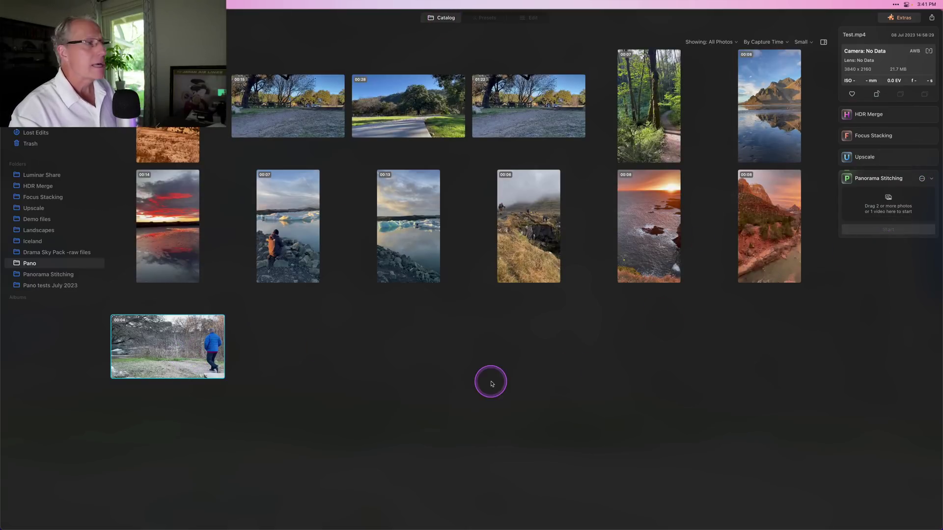
{"action": "left_click_drag", "start_coordinate": [163, 346], "coordinate": [876, 208]}
{"action": "left_click", "coordinate": [888, 244]}
{"action": "left_click", "coordinate": [474, 346]}
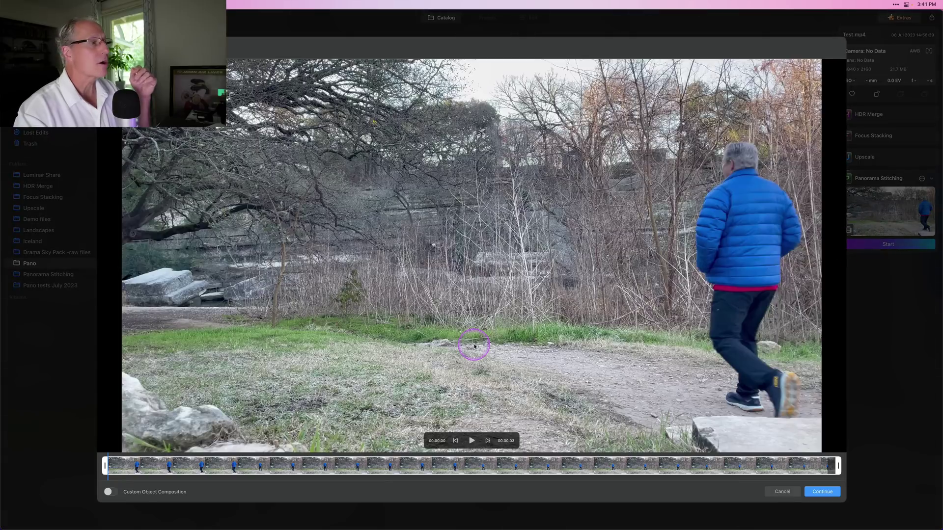
Enable Custom Object Composition and frame the whole walking man in the clip's first frame as an object.
{"action": "left_click", "coordinate": [111, 492]}
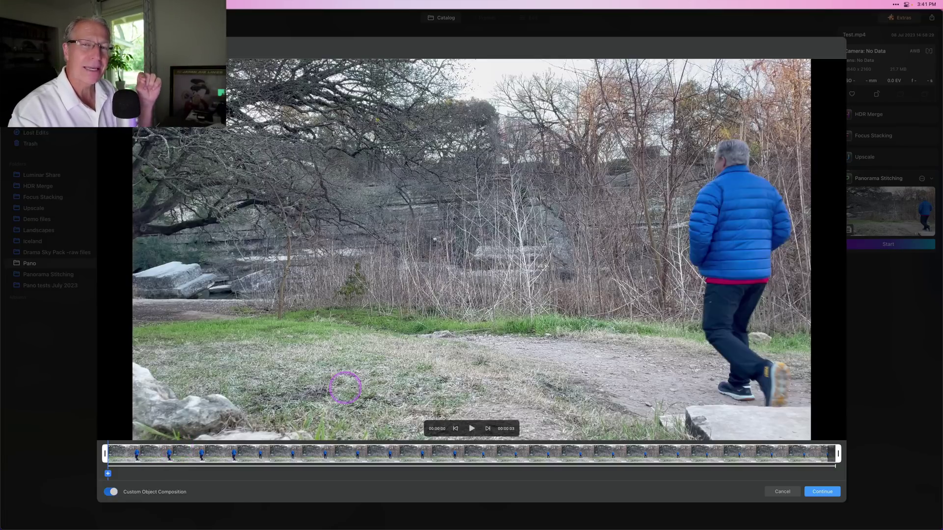
{"action": "left_click", "coordinate": [108, 474]}
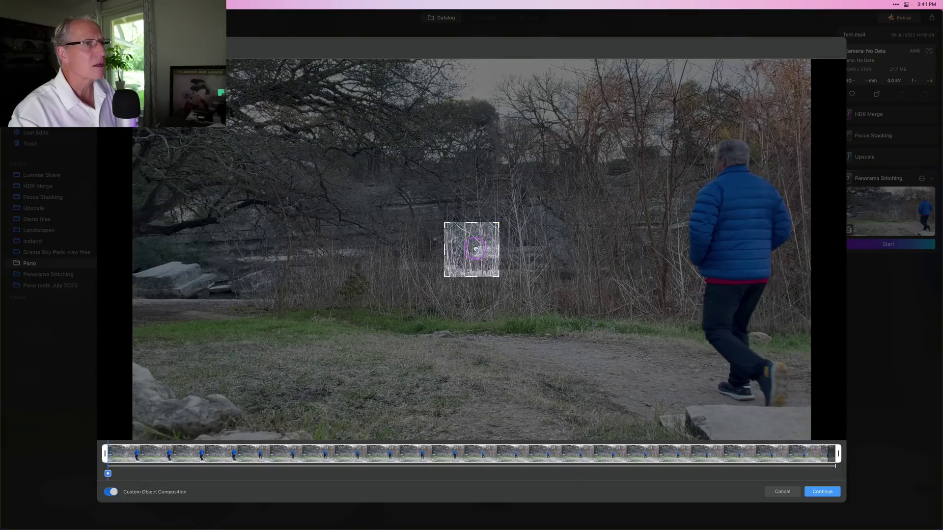
{"action": "left_click_drag", "start_coordinate": [461, 253], "coordinate": [805, 422]}
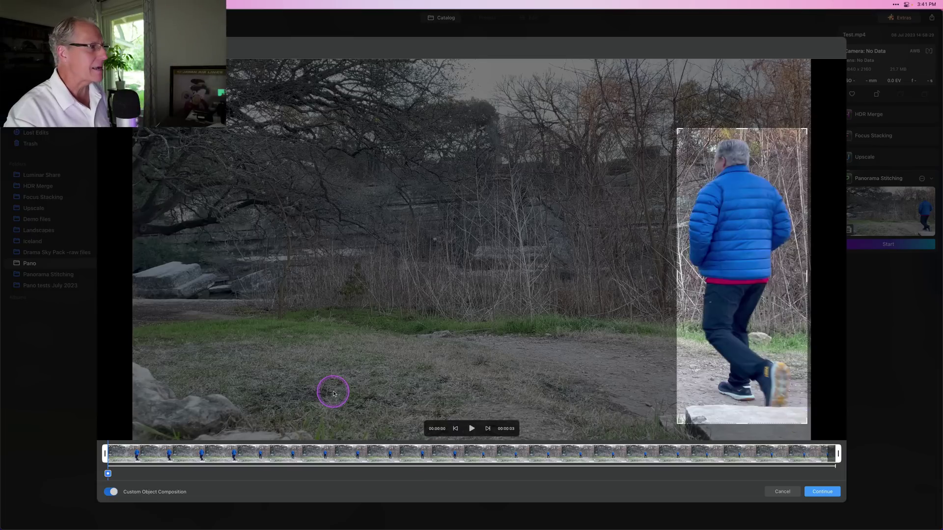
Add a second object marker about one third through the clip and fit its frame around the walking man.
{"action": "left_click_drag", "start_coordinate": [299, 448], "coordinate": [351, 448]}
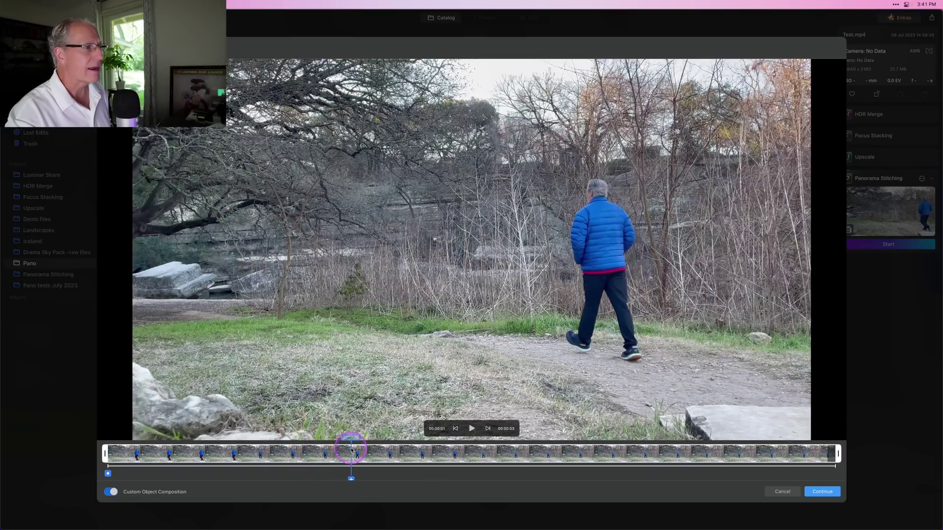
{"action": "left_click", "coordinate": [351, 474]}
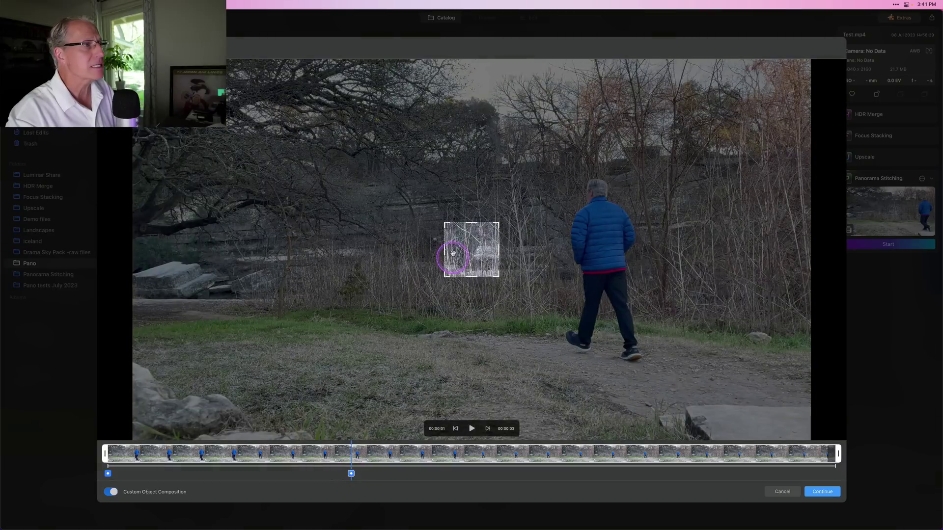
{"action": "left_click_drag", "start_coordinate": [466, 244], "coordinate": [586, 197]}
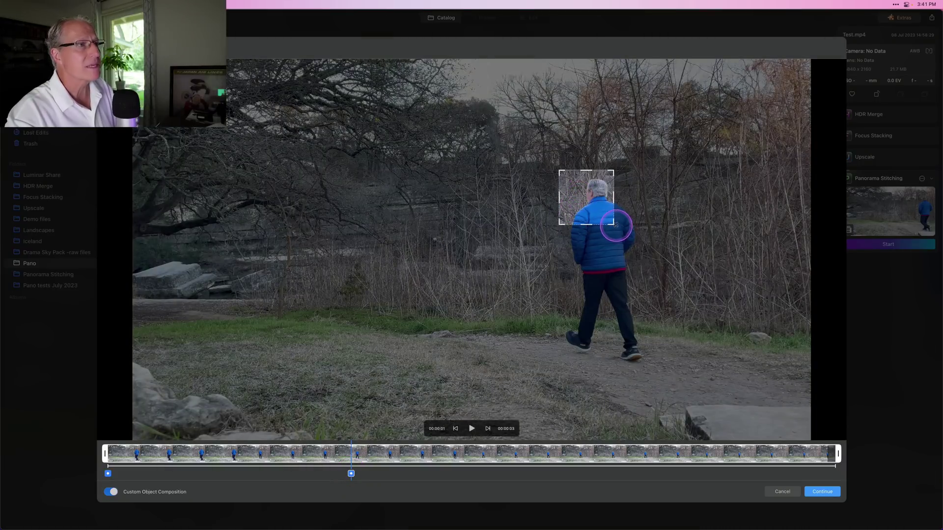
{"action": "left_click_drag", "start_coordinate": [614, 225], "coordinate": [649, 370]}
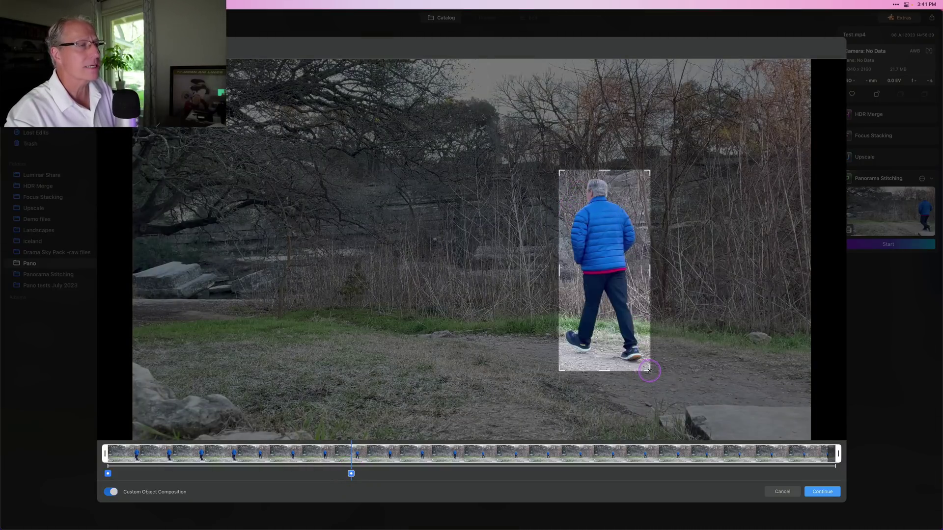
Add a third object marker near 00:00:02 and fit its frame around the man farther along the path.
{"action": "left_click", "coordinate": [597, 445]}
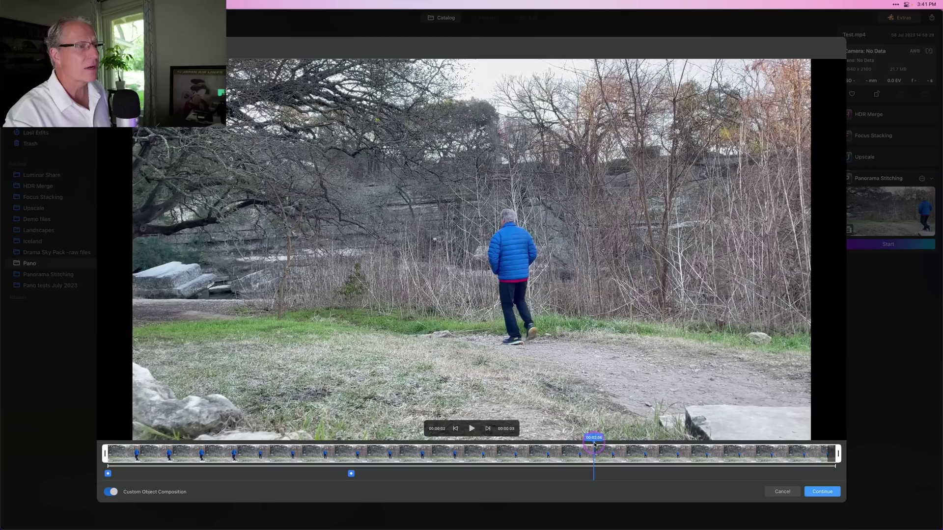
{"action": "left_click_drag", "start_coordinate": [603, 445], "coordinate": [636, 444]}
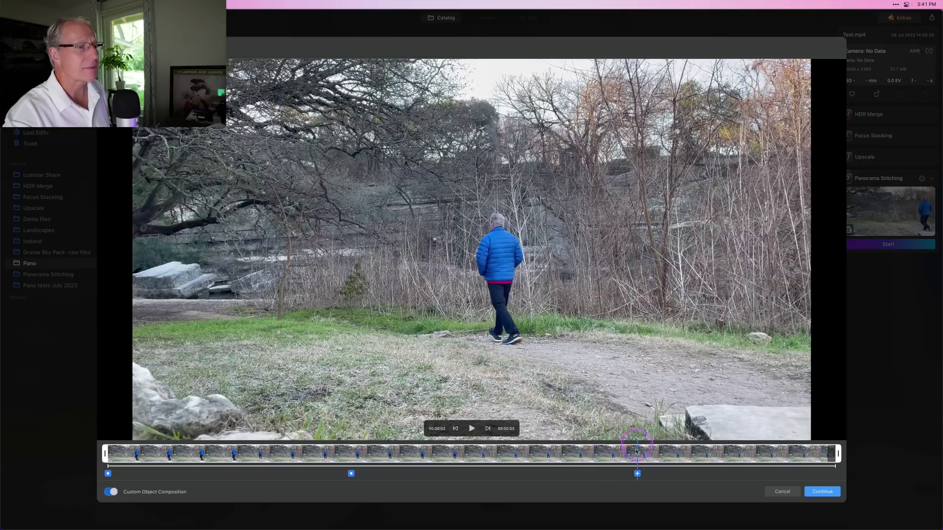
{"action": "left_click", "coordinate": [637, 473]}
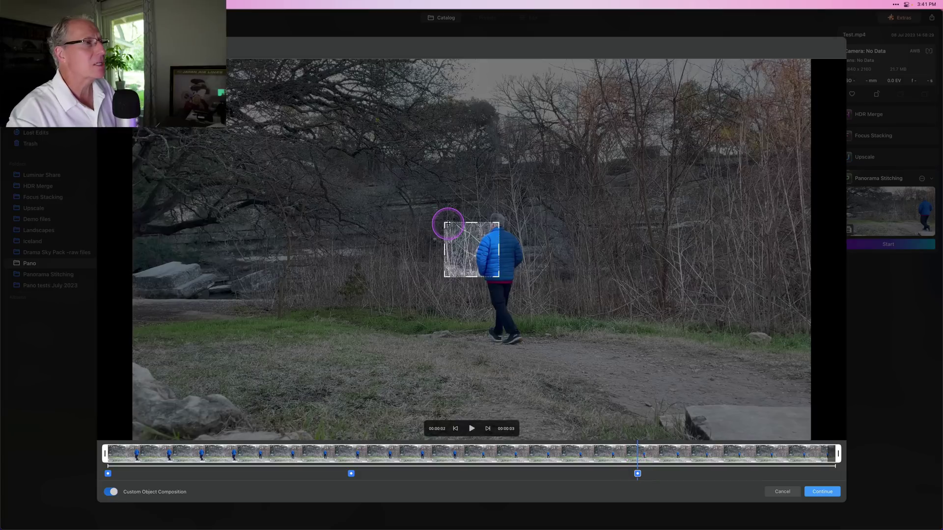
{"action": "left_click_drag", "start_coordinate": [446, 221], "coordinate": [479, 218]}
{"action": "left_click_drag", "start_coordinate": [508, 257], "coordinate": [541, 356]}
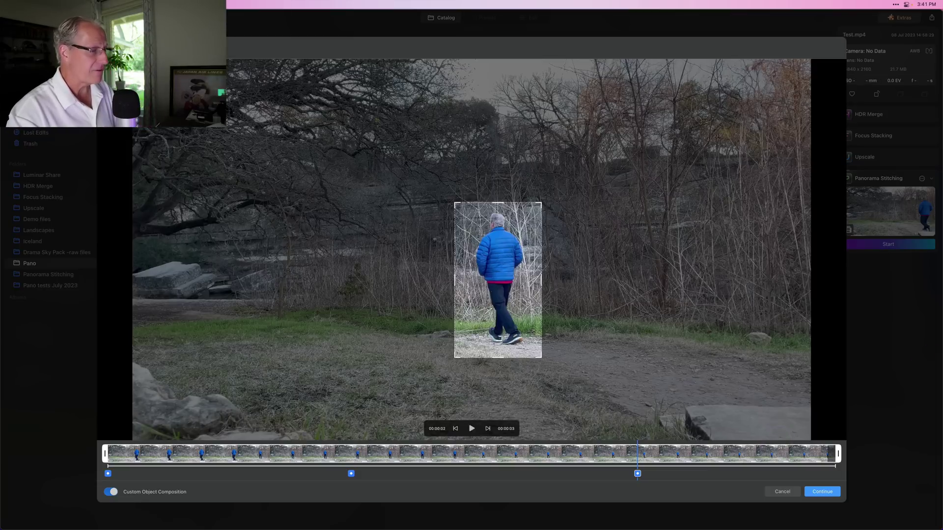
View the finished composition Pano-test-1.jpeg enlarged to fill the screen, then switch back to Luminar Neo.
{"action": "left_click", "coordinate": [111, 491]}
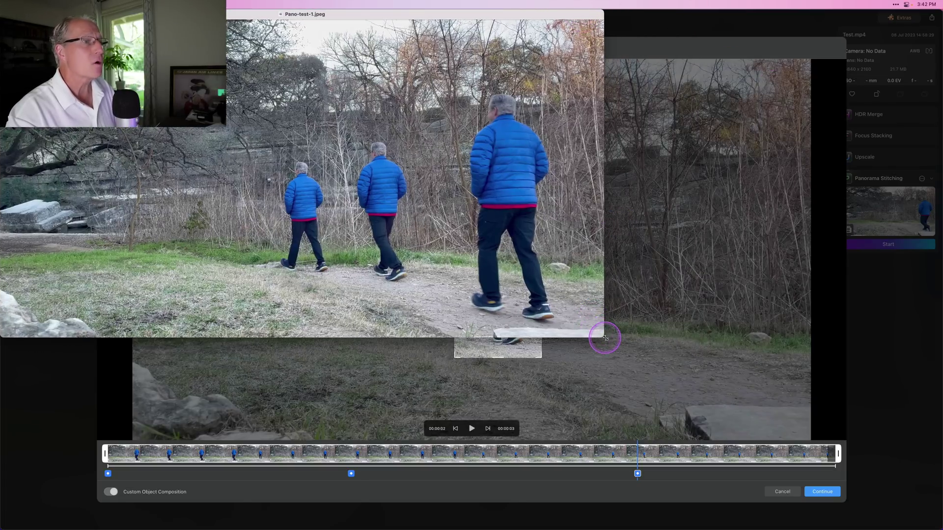
{"action": "left_click_drag", "start_coordinate": [605, 338], "coordinate": [940, 523]}
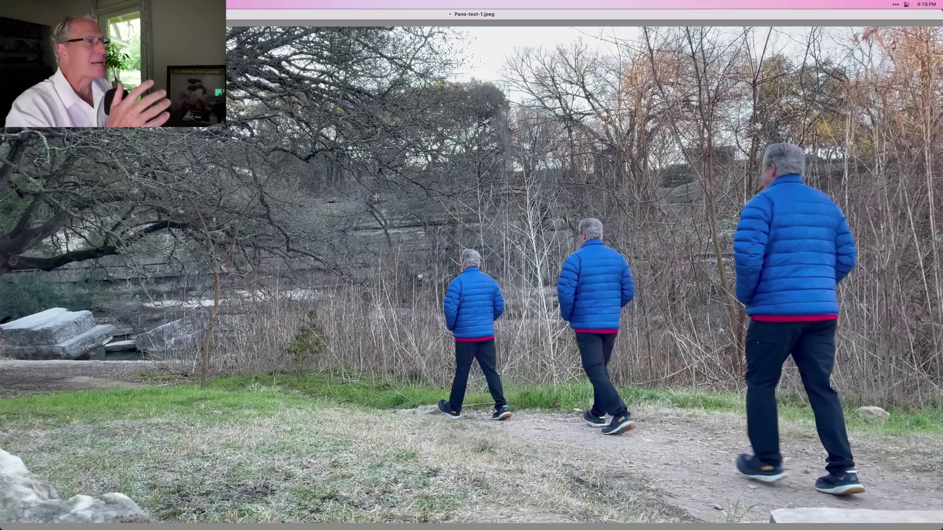
{"action": "key", "text": "super+Tab"}
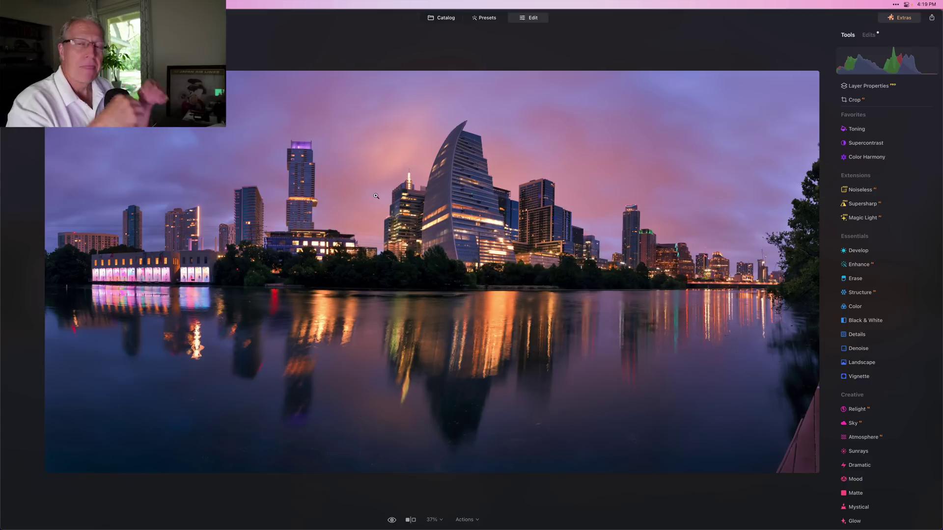